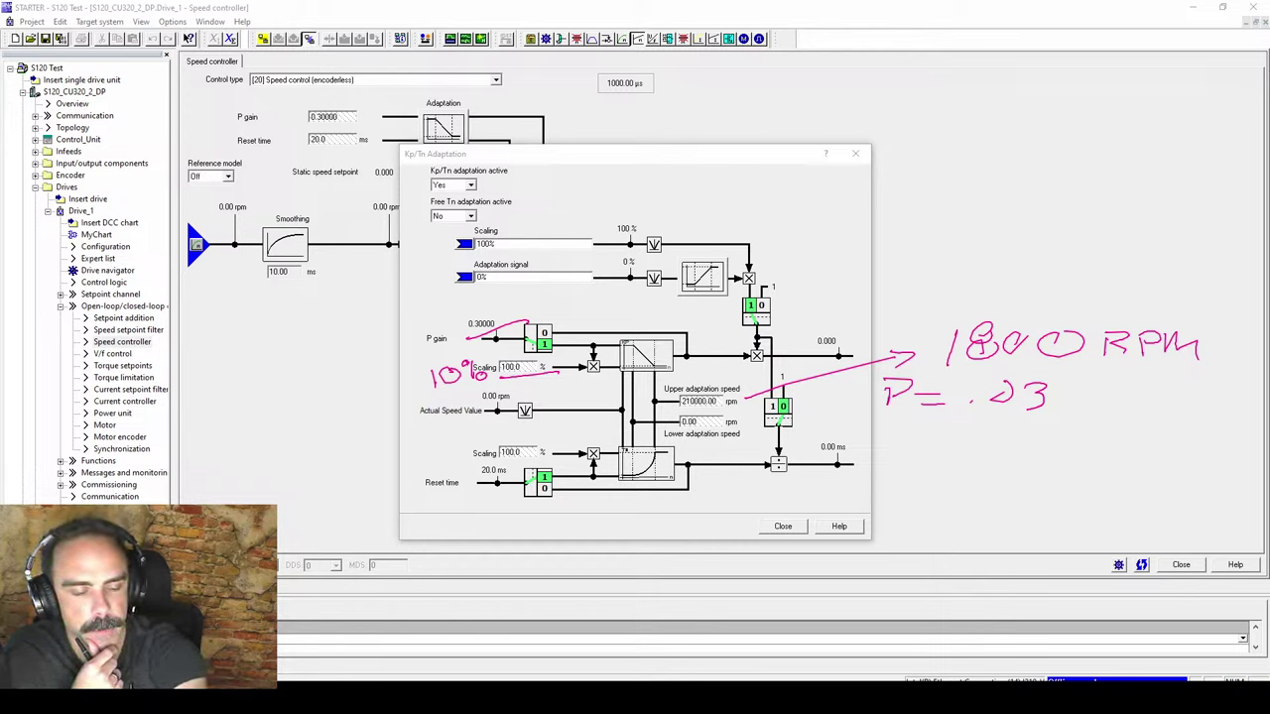
Leave the Kp/Tn adaptation dialog and examine the signal sources offered for Additional torque 1 in the torque setpoints.
key("Escape")
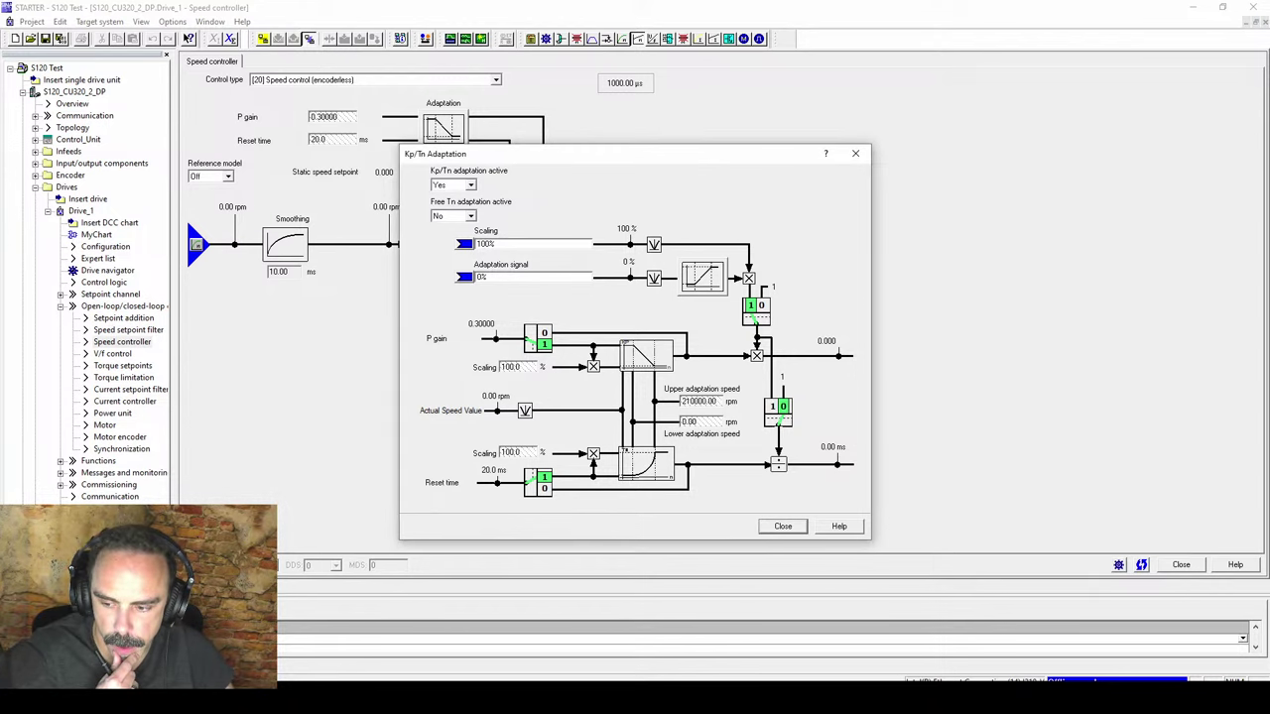
key("Escape")
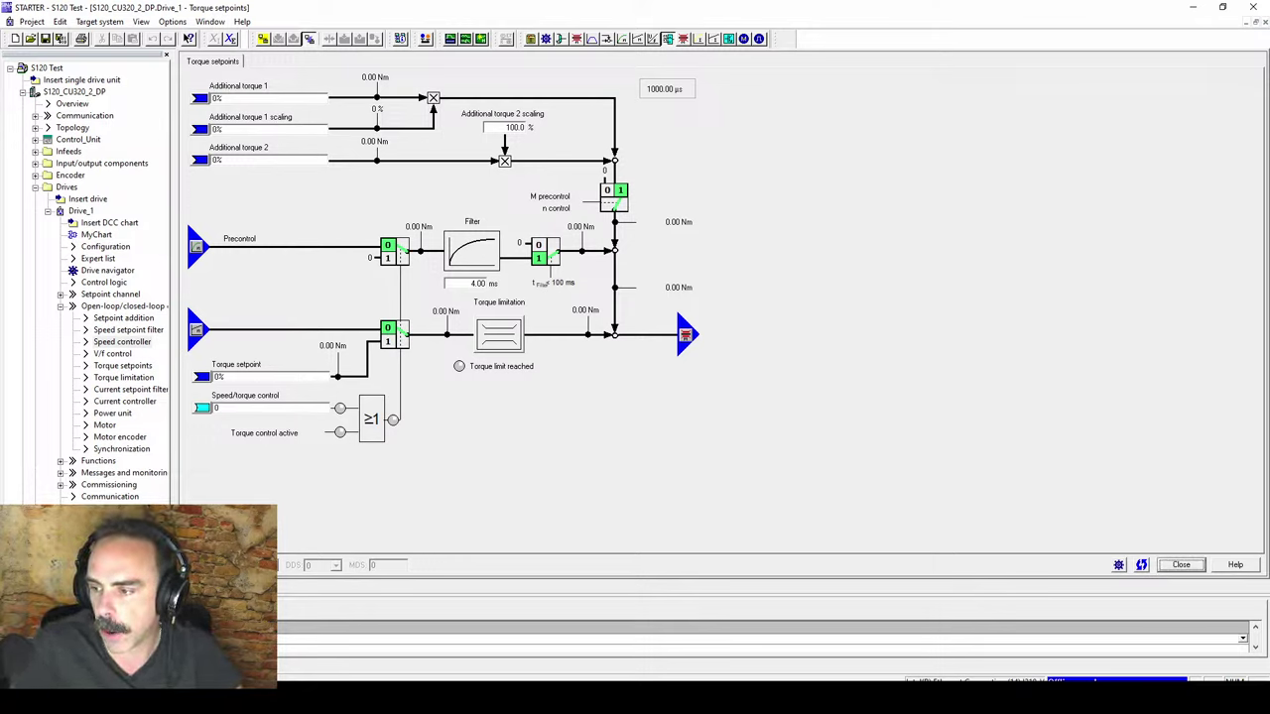
left_click(258, 97)
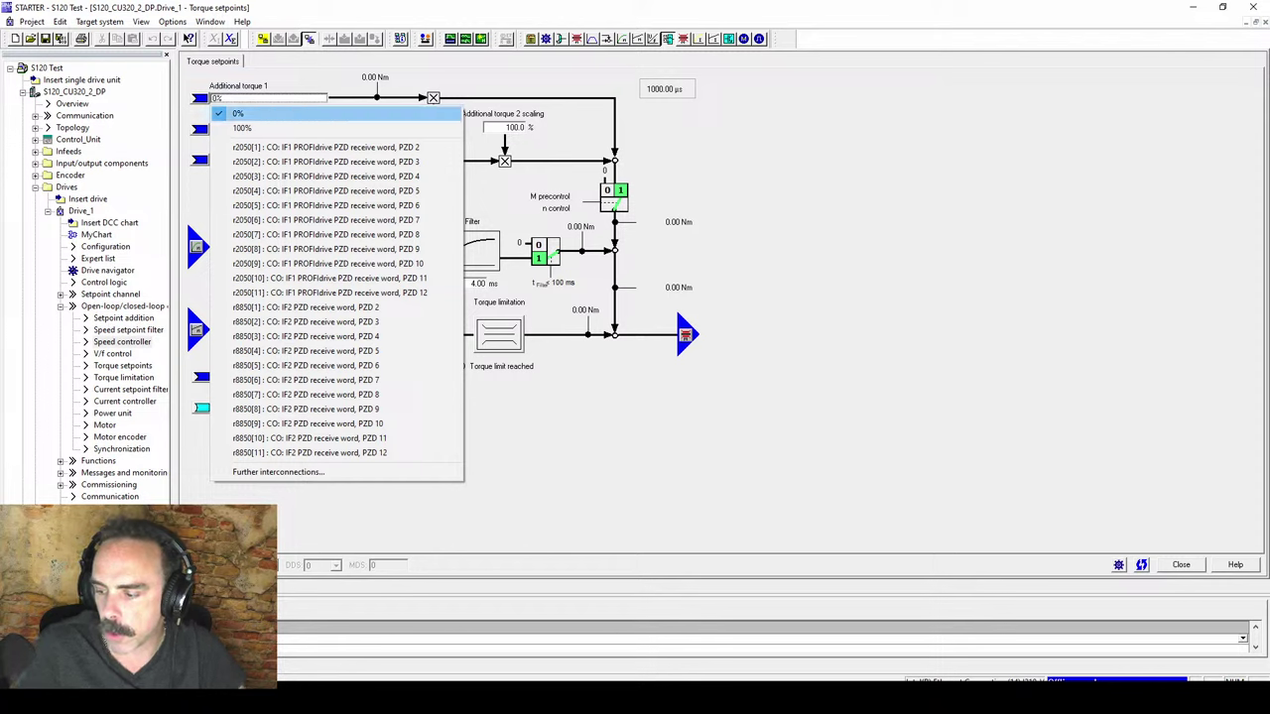
key("Escape")
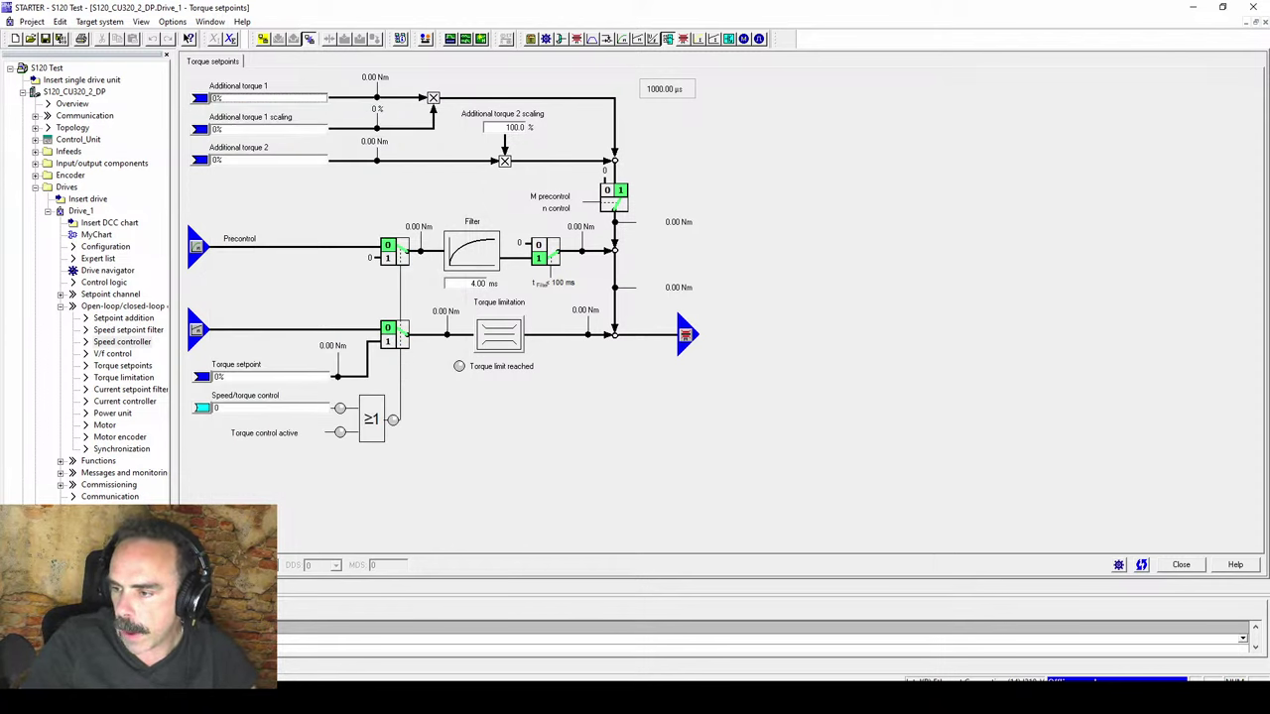
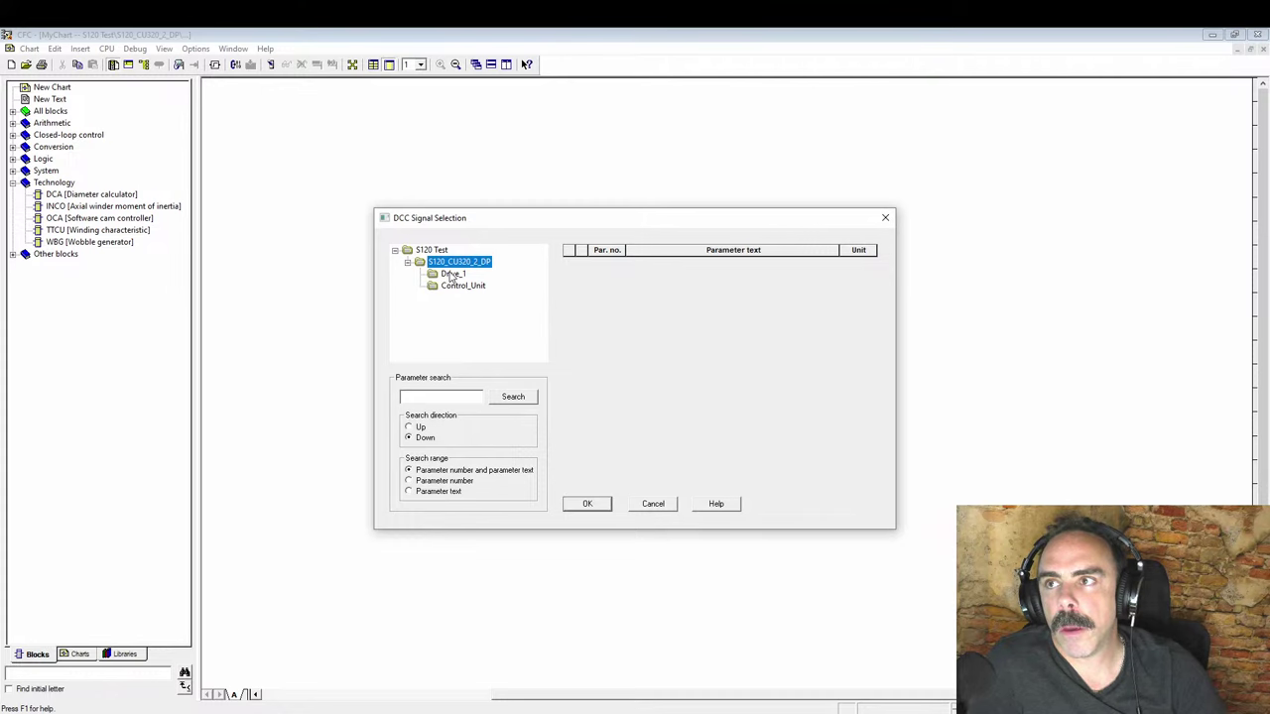
Interconnect the INCO block's MOI output with Drive_1 parameter p1511[0], Supplementary torque 1.
left_click(451, 275)
scroll(621, 352, "down", 5)
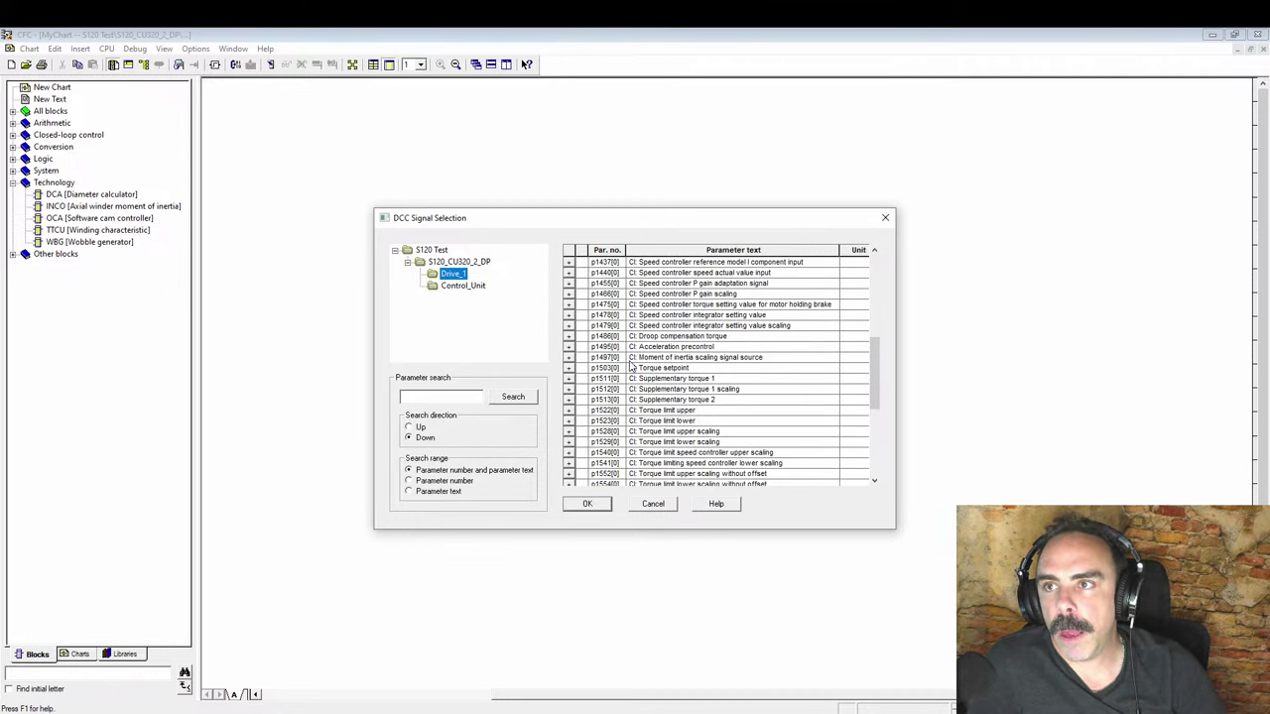
left_click(612, 378)
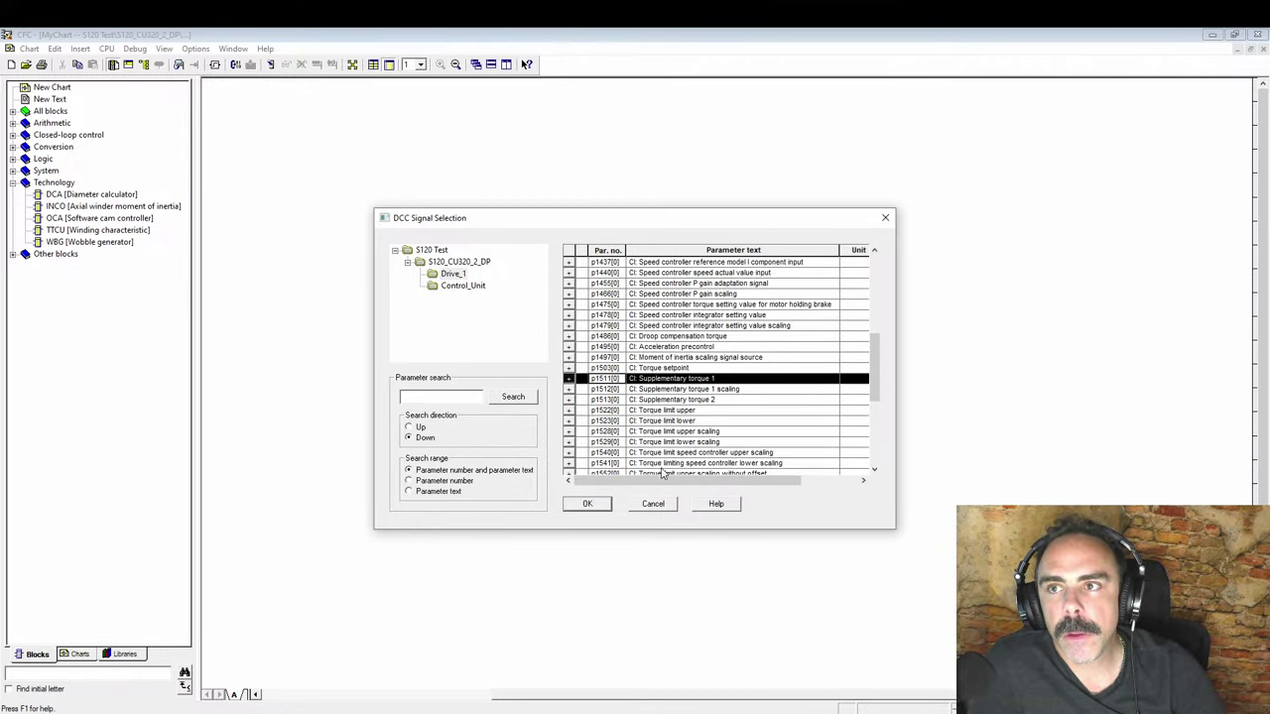
left_click(588, 505)
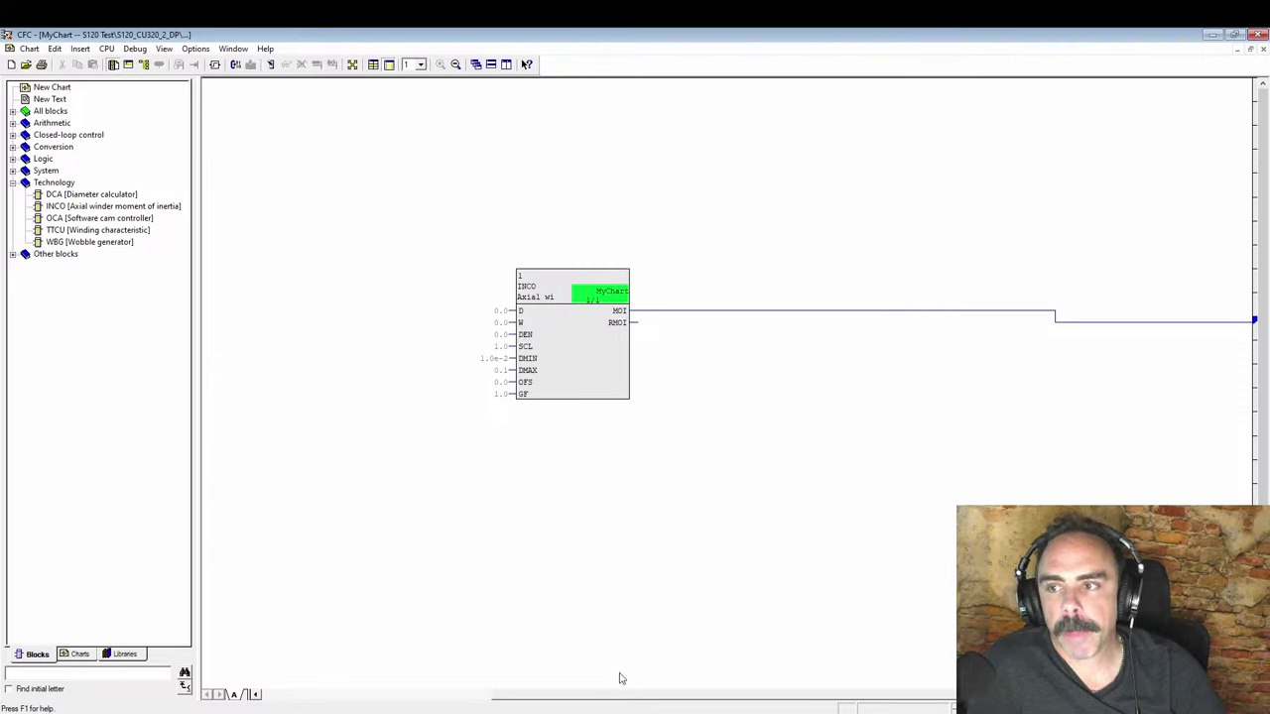
left_click_drag(639, 700, 742, 693)
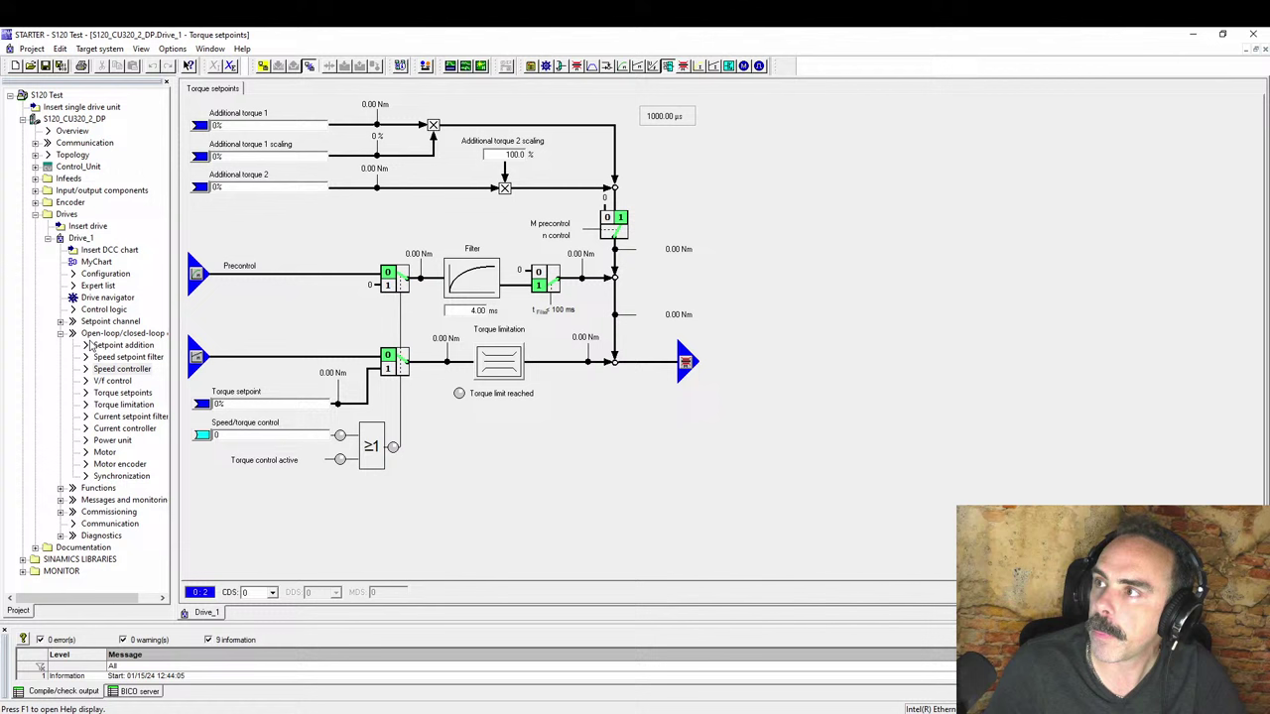
Switch to STARTER, accept and compile MyChart, and enlarge the compile output area to read its messages.
right_click(104, 262)
left_click(180, 391)
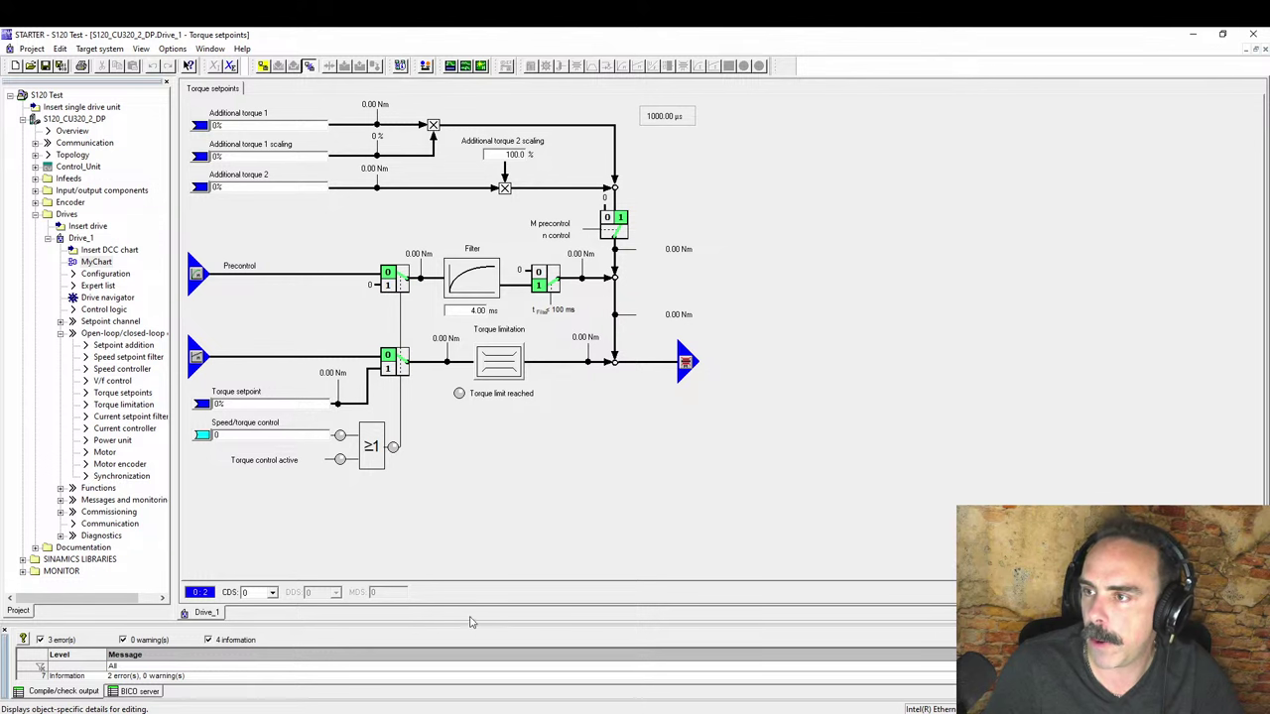
left_click_drag(469, 622, 491, 359)
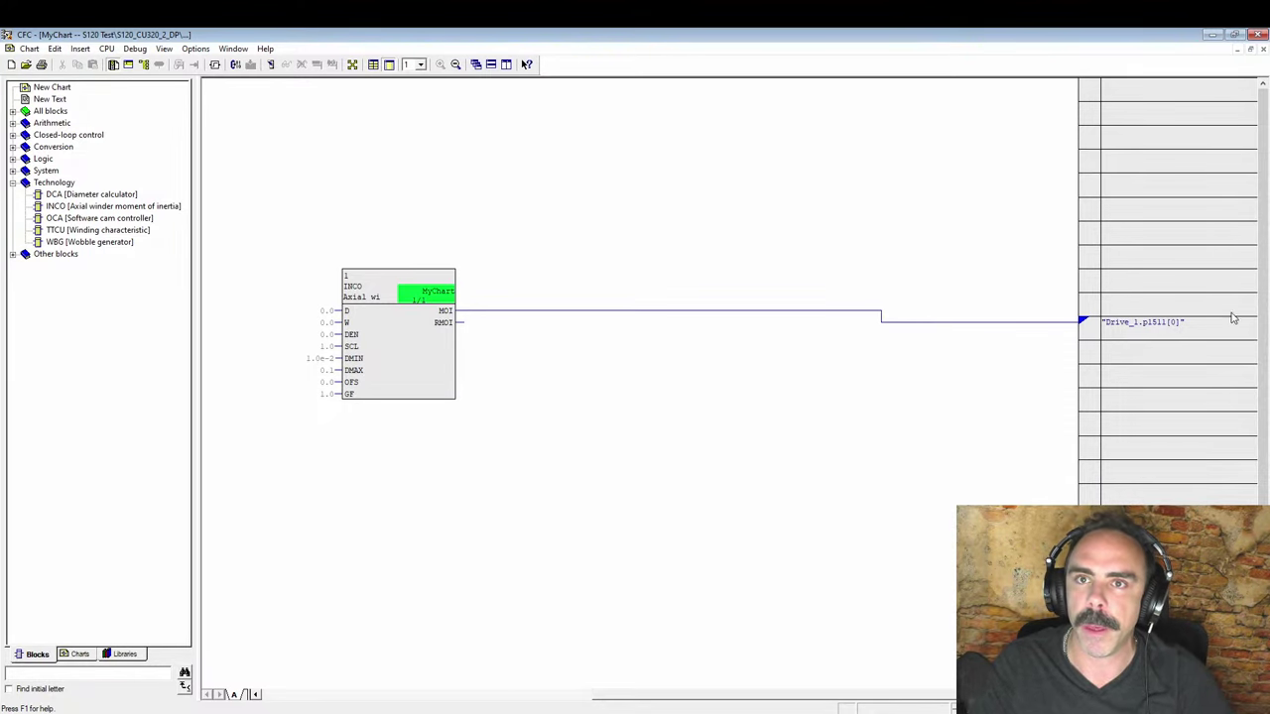
Publish the INCO block's MOI output as a parameter by prefixing its comment with "@*15".
double_click(445, 314)
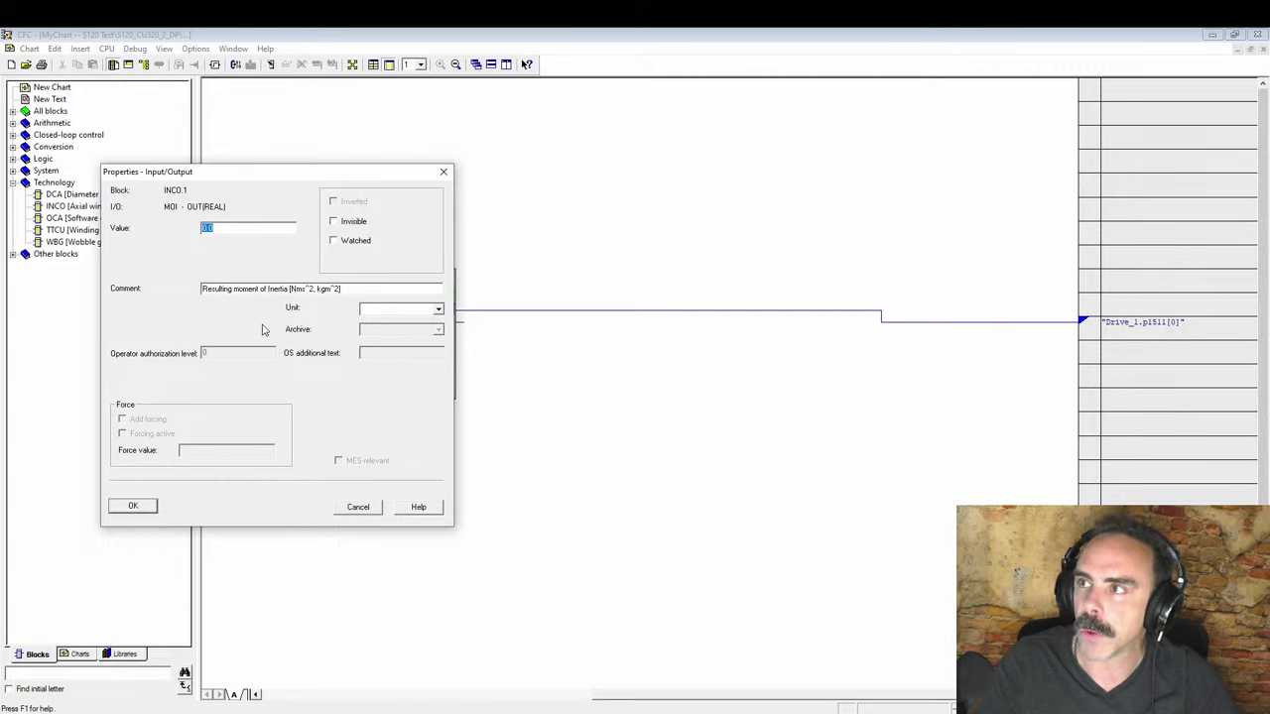
left_click(204, 289)
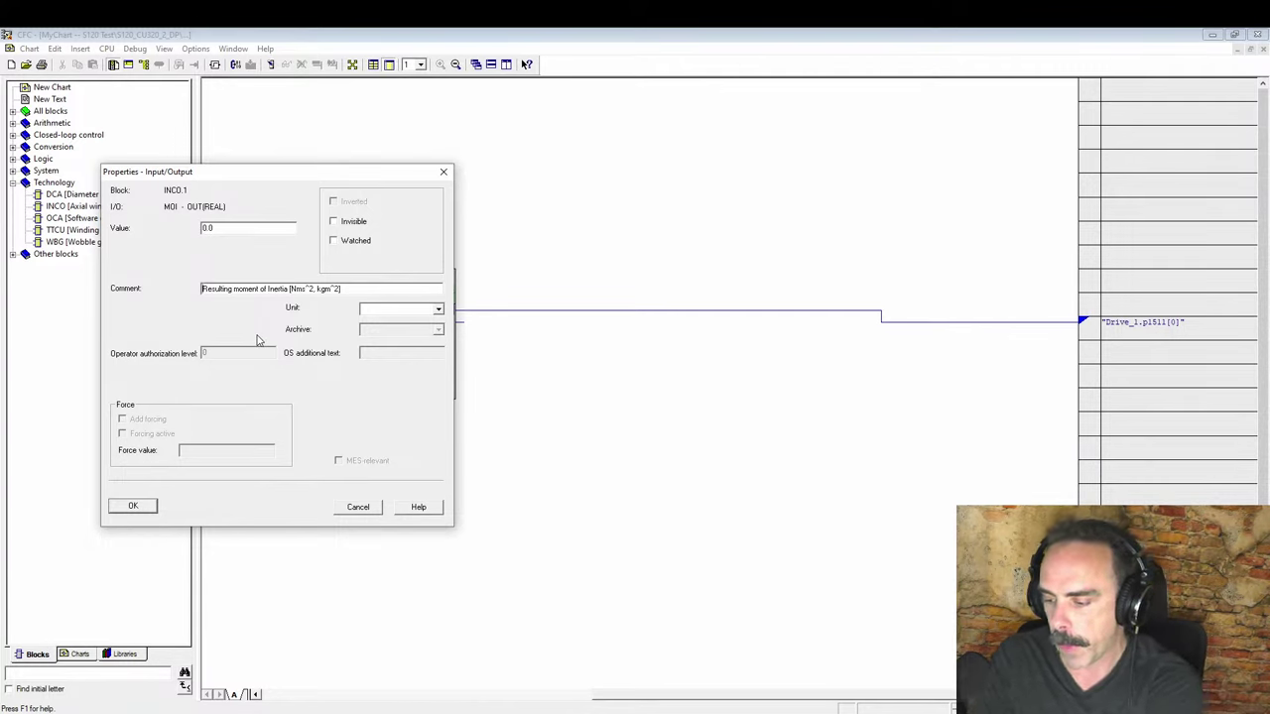
type("@*")
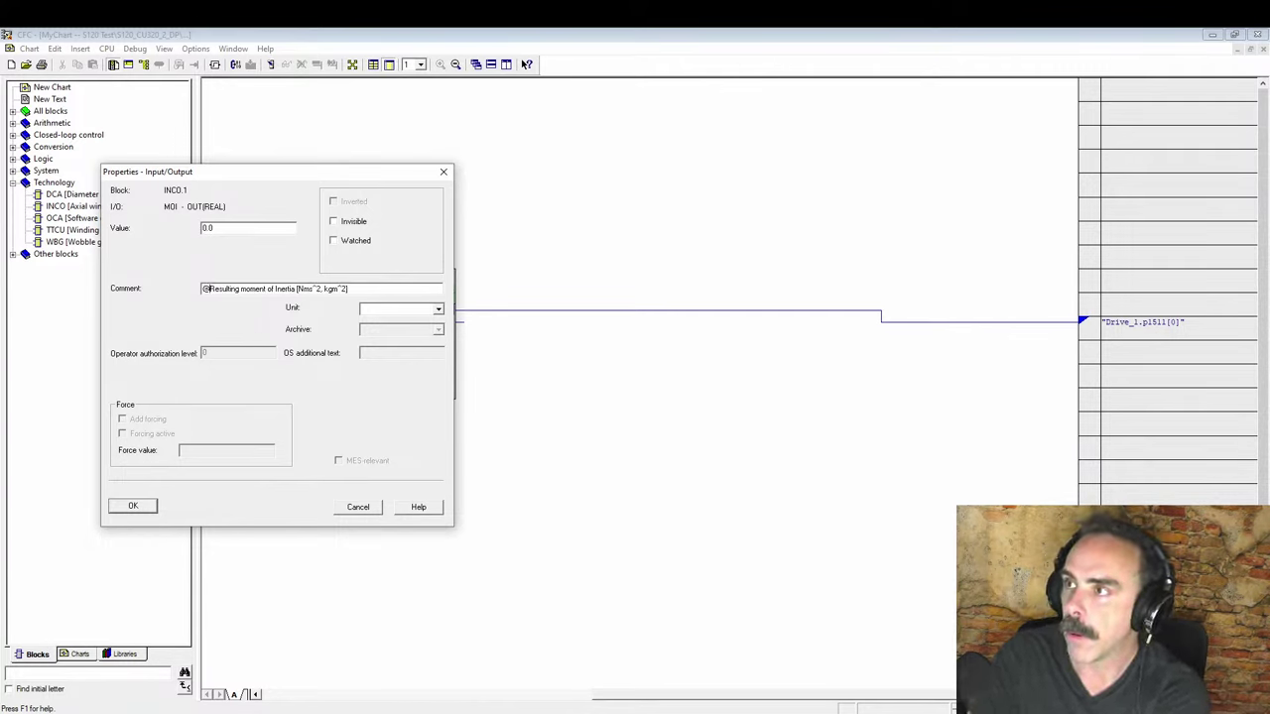
type("15")
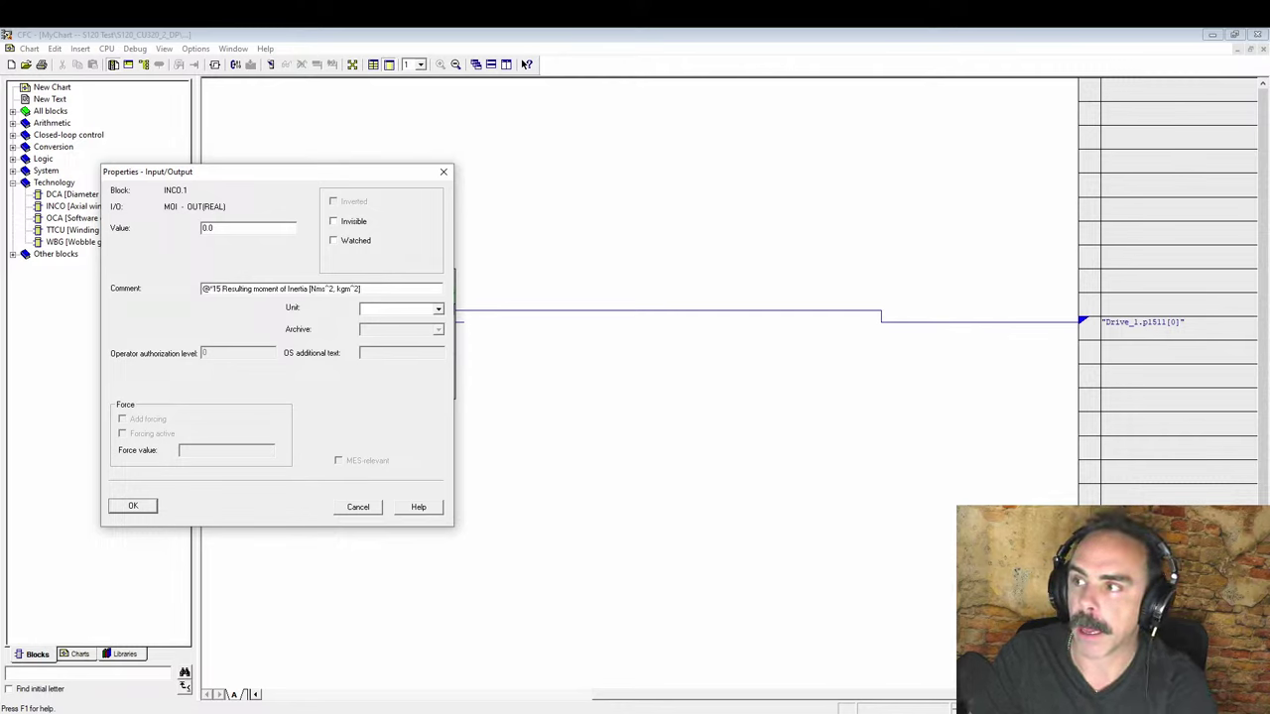
left_click(133, 506)
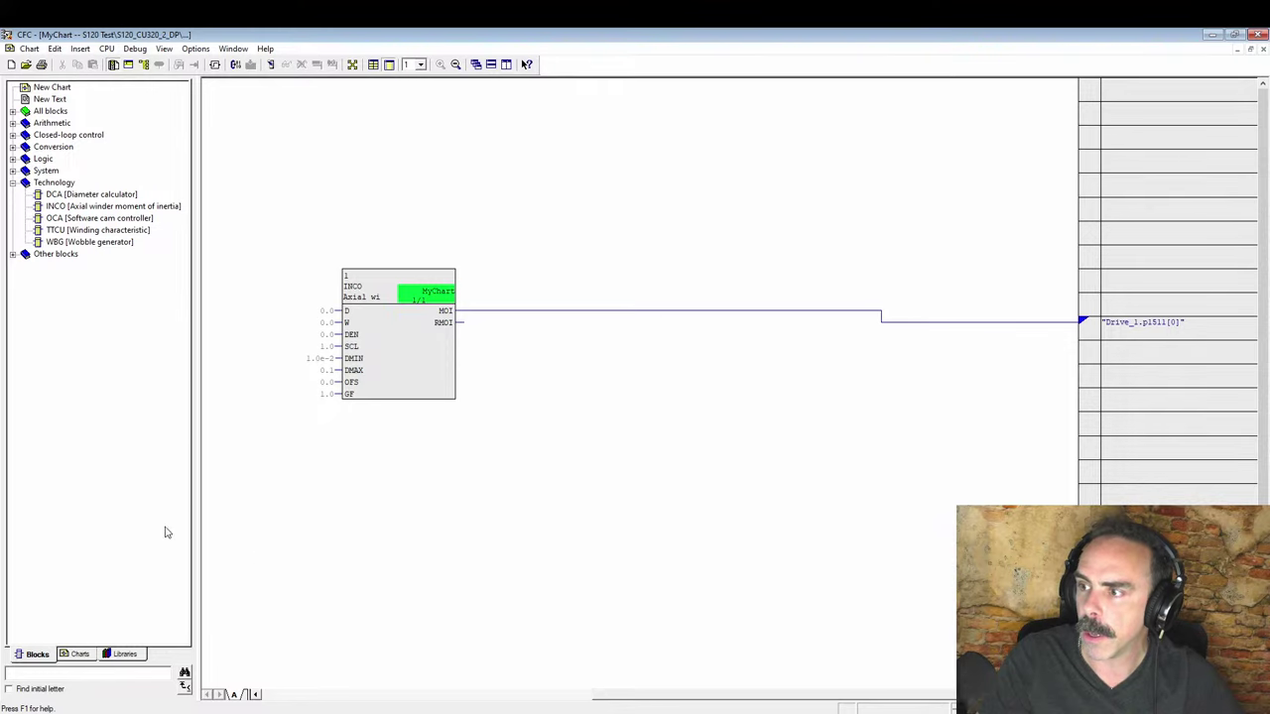
Return to STARTER, accept and compile MyChart with the published output, and check the Additional torque 1 source.
left_click(179, 713)
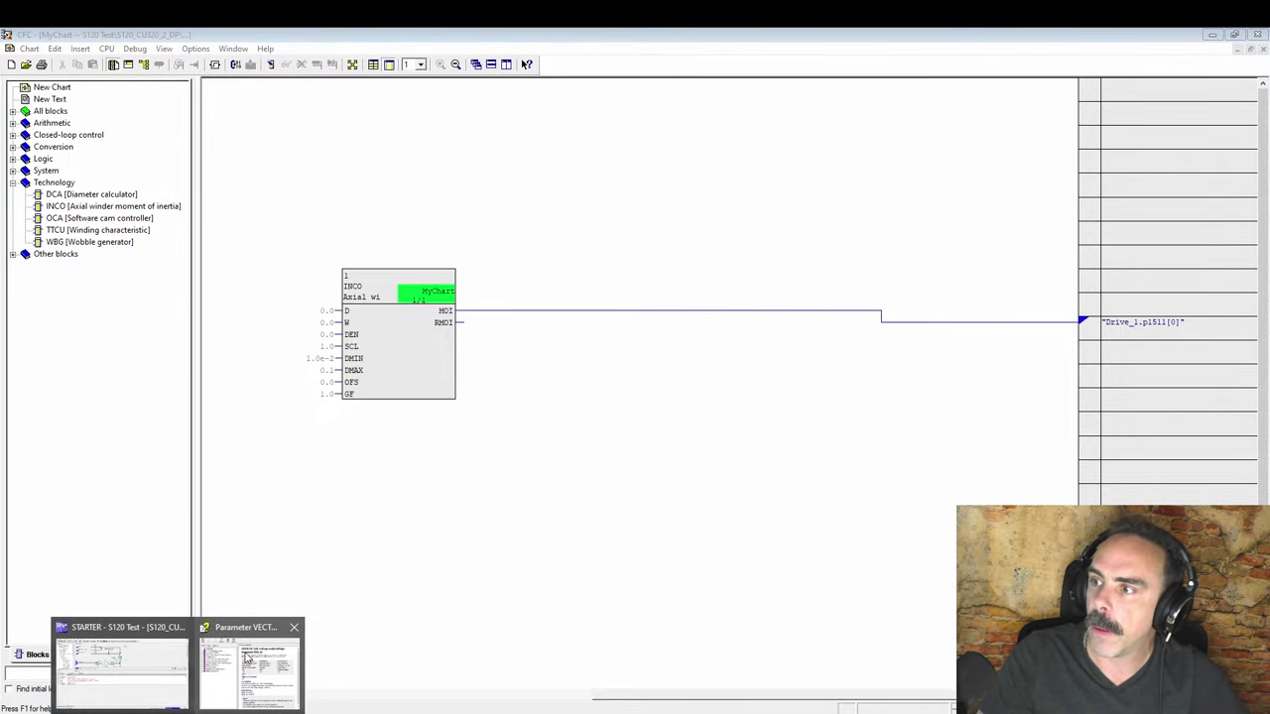
left_click(142, 666)
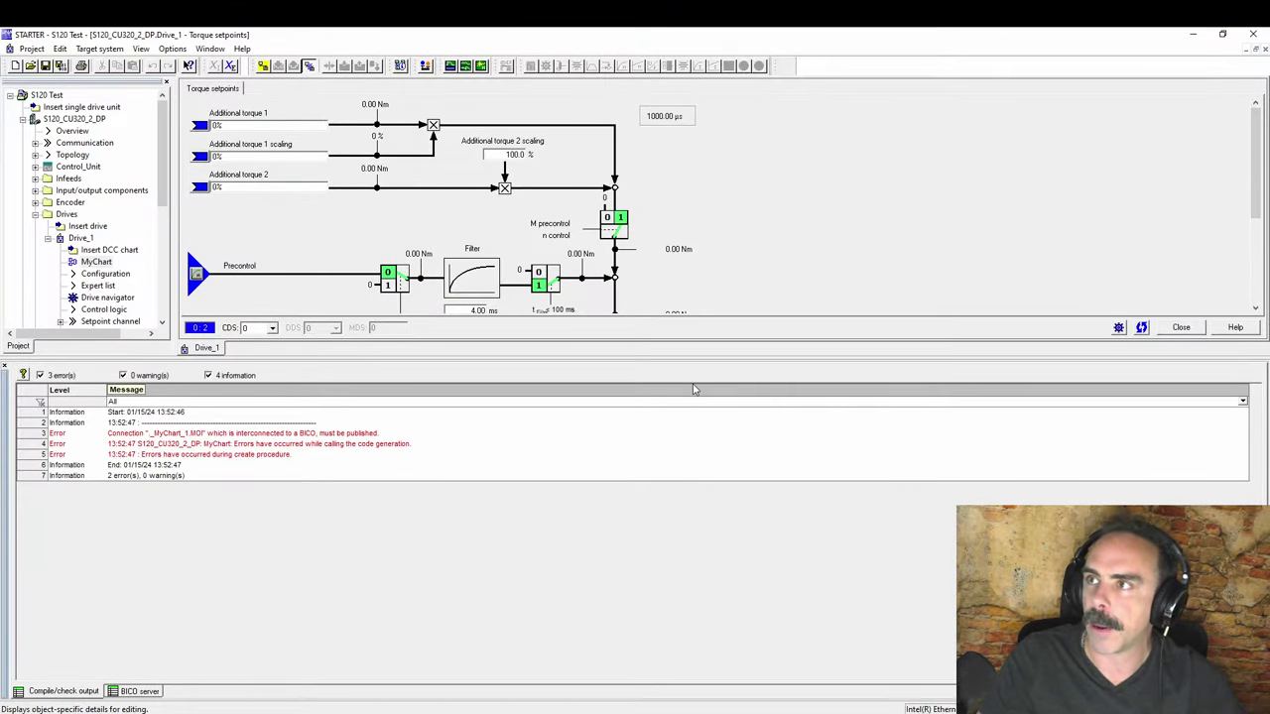
right_click(97, 262)
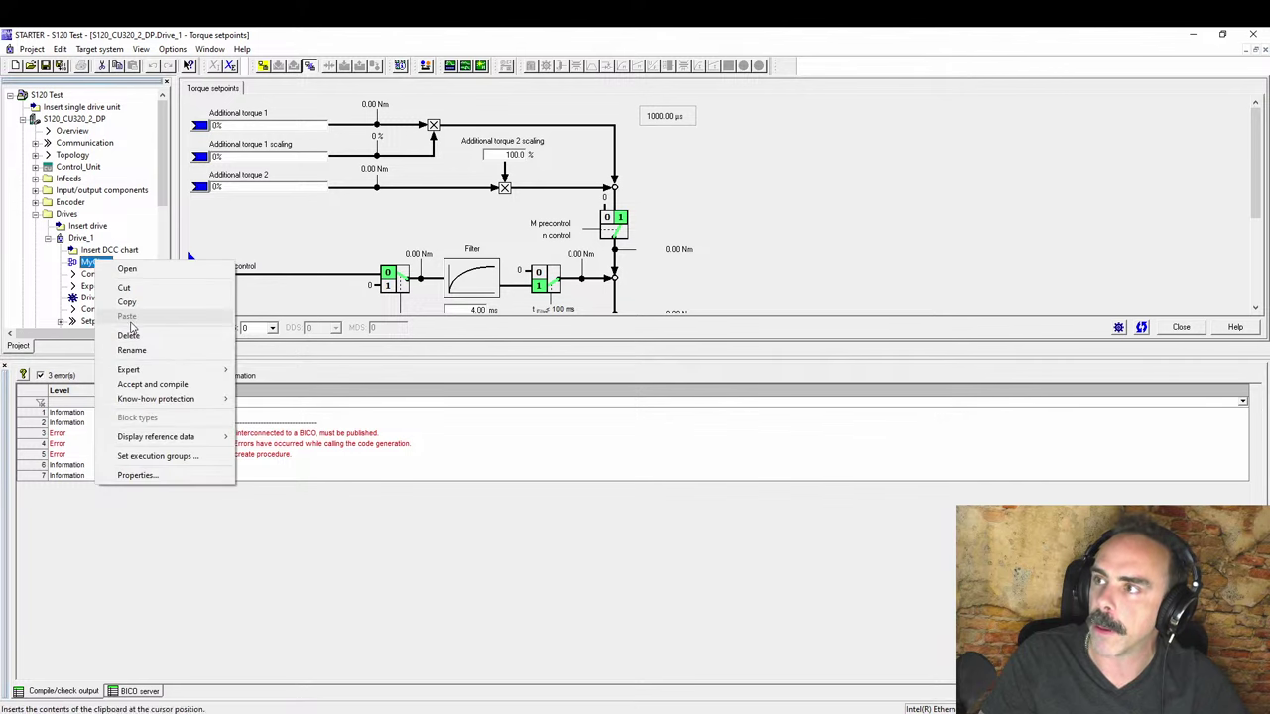
left_click(171, 386)
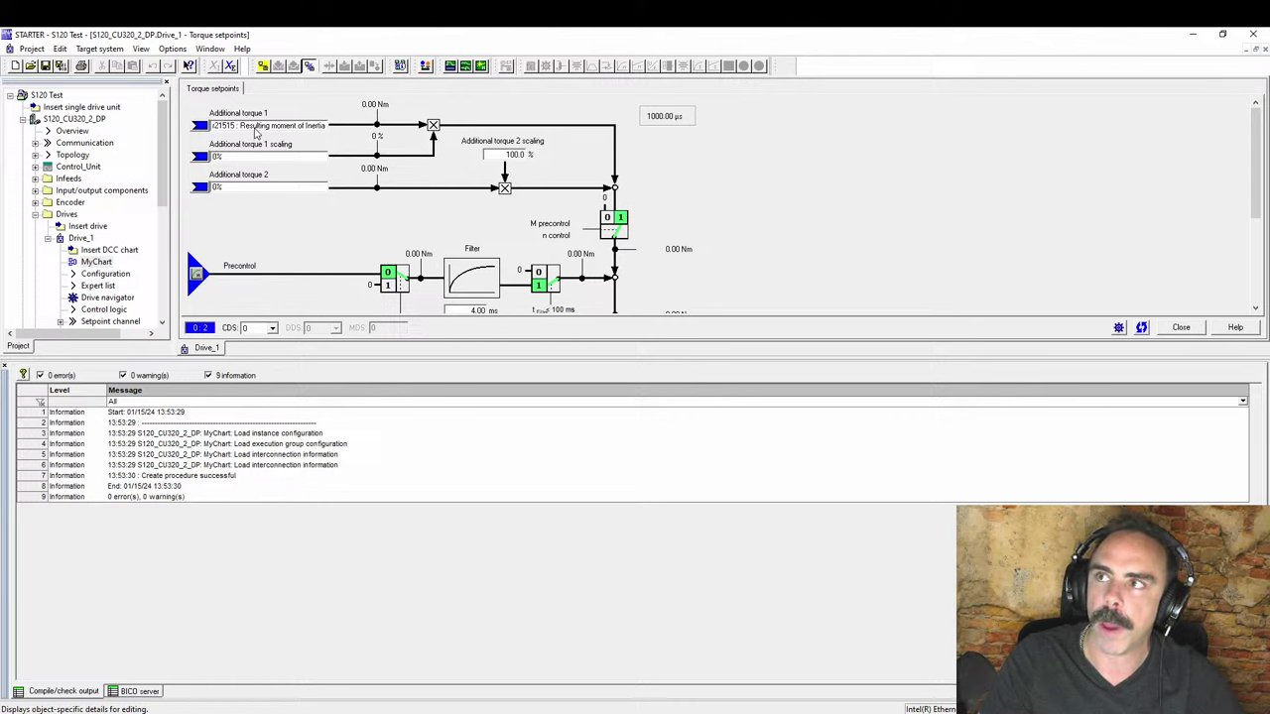
mouse_move(254, 136)
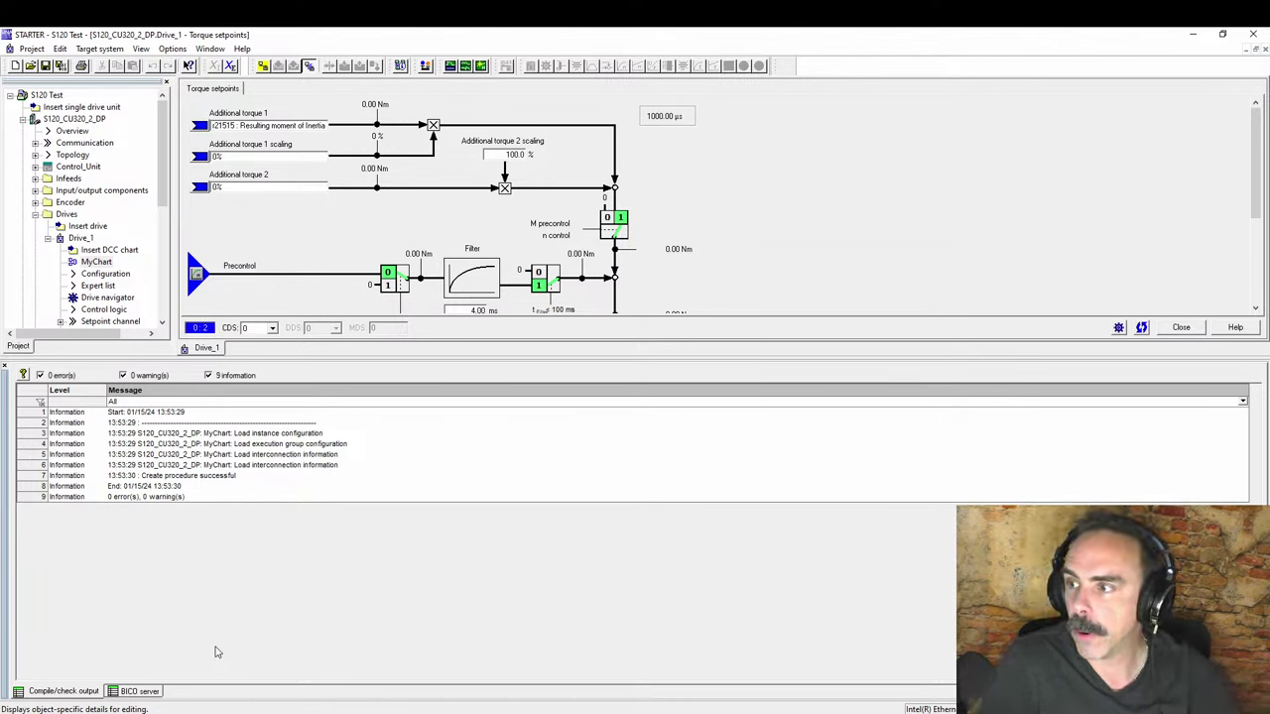
Switch to the CFC editor with MyChart.
mouse_move(179, 713)
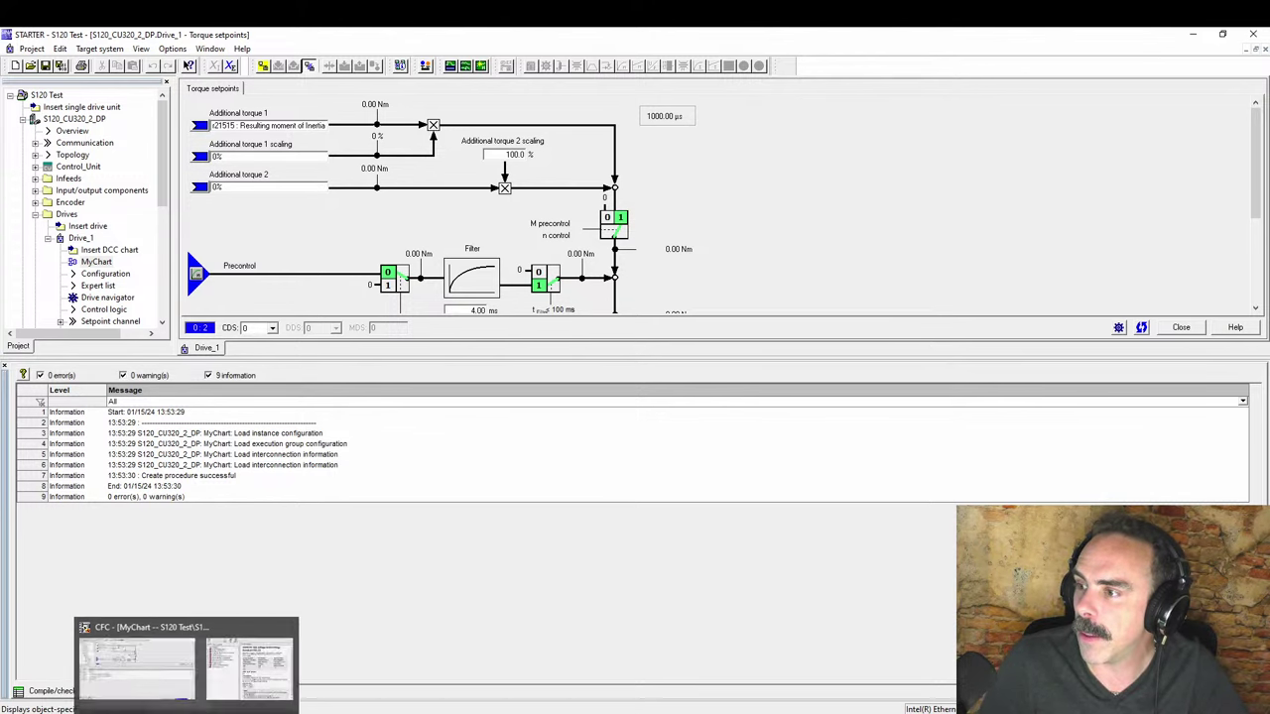
left_click(269, 661)
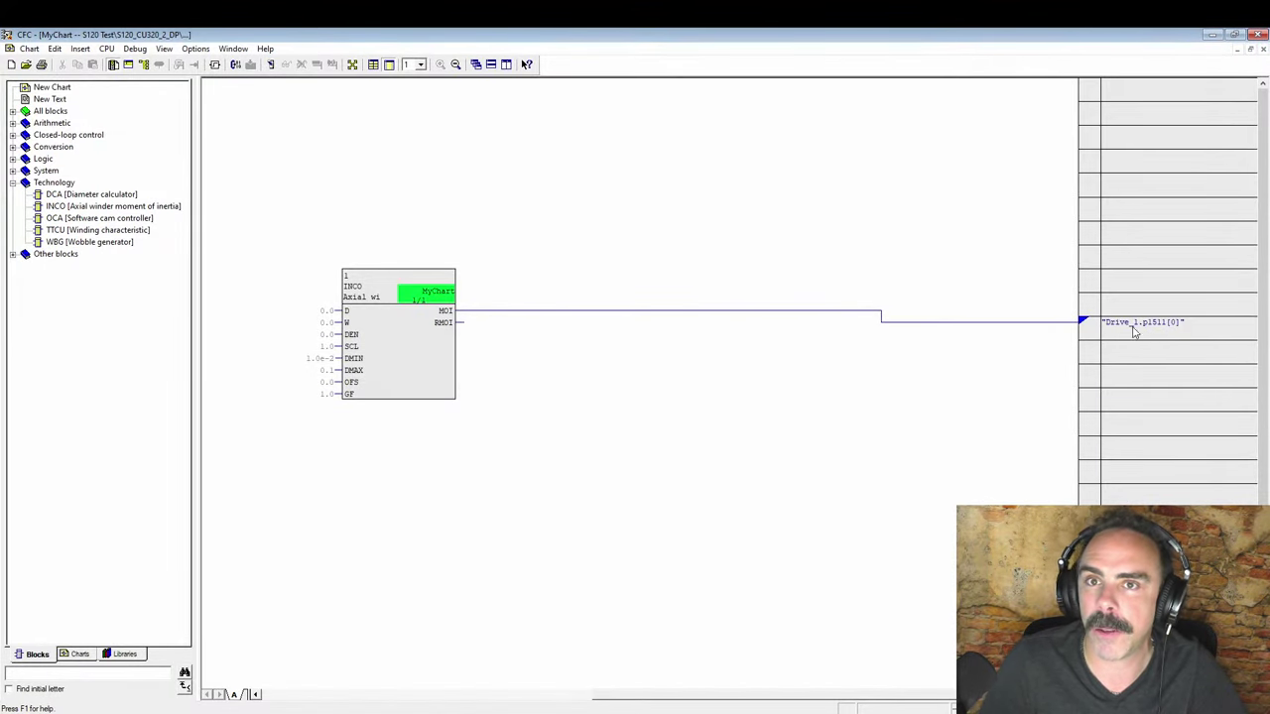
right_click(449, 311)
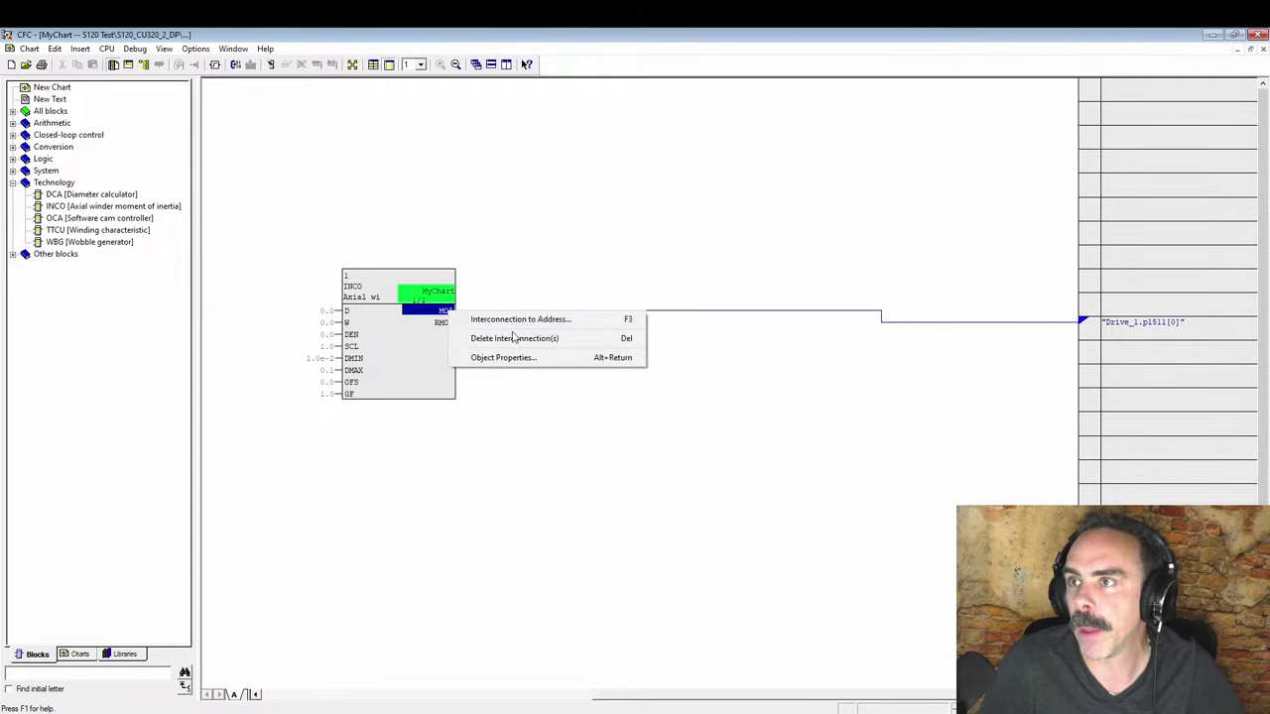
left_click(605, 319)
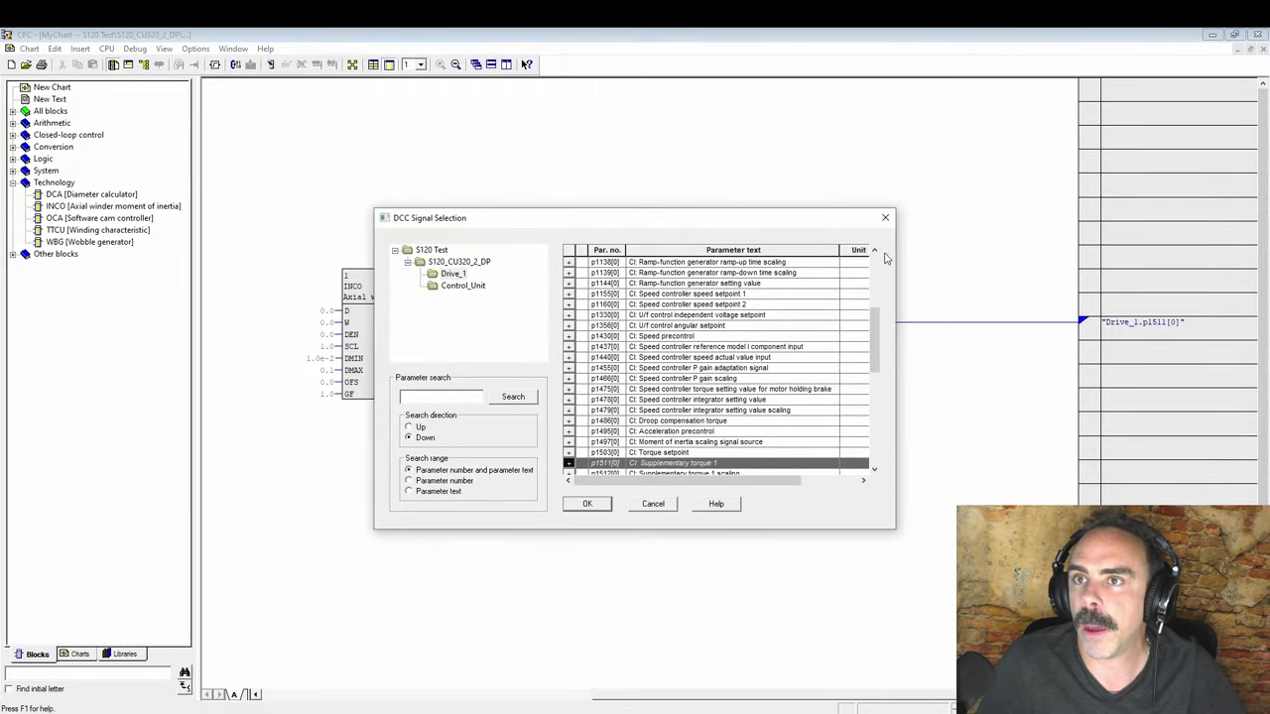
left_click(891, 210)
Delete the interconnection between the INCO block's MOI output and Drive_1 parameter p1511[0].
right_click(448, 310)
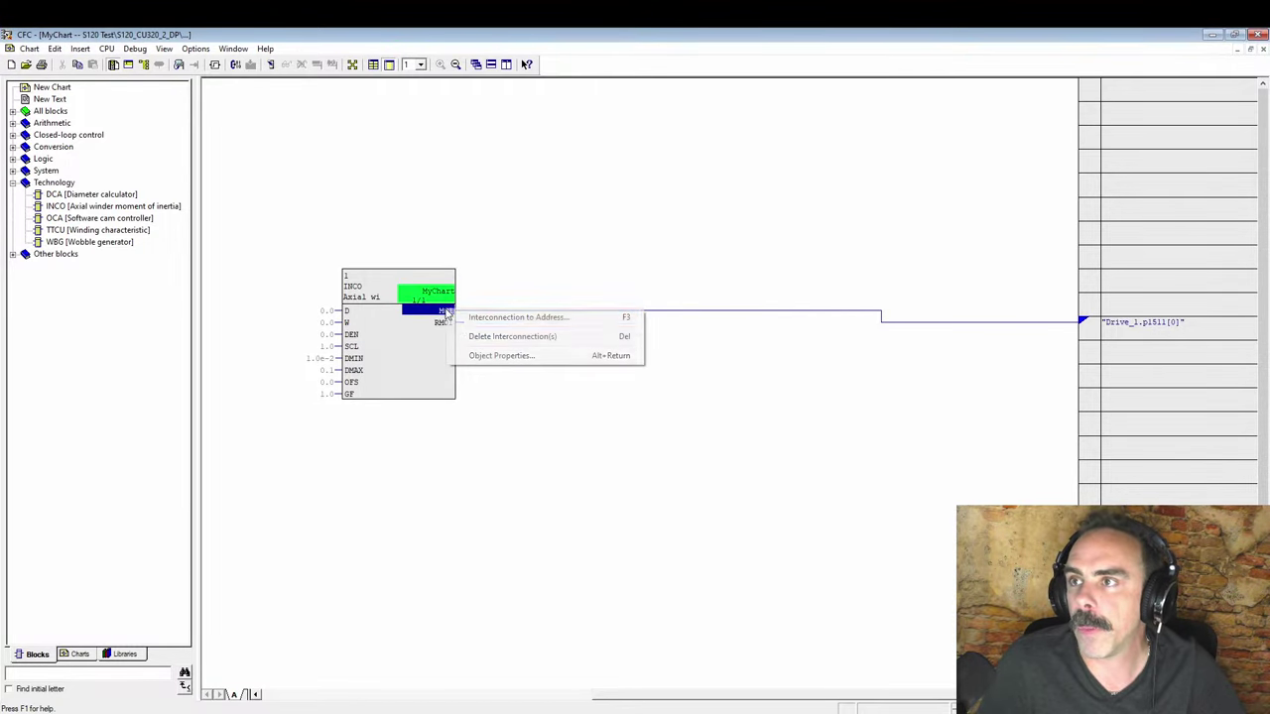
left_click(516, 338)
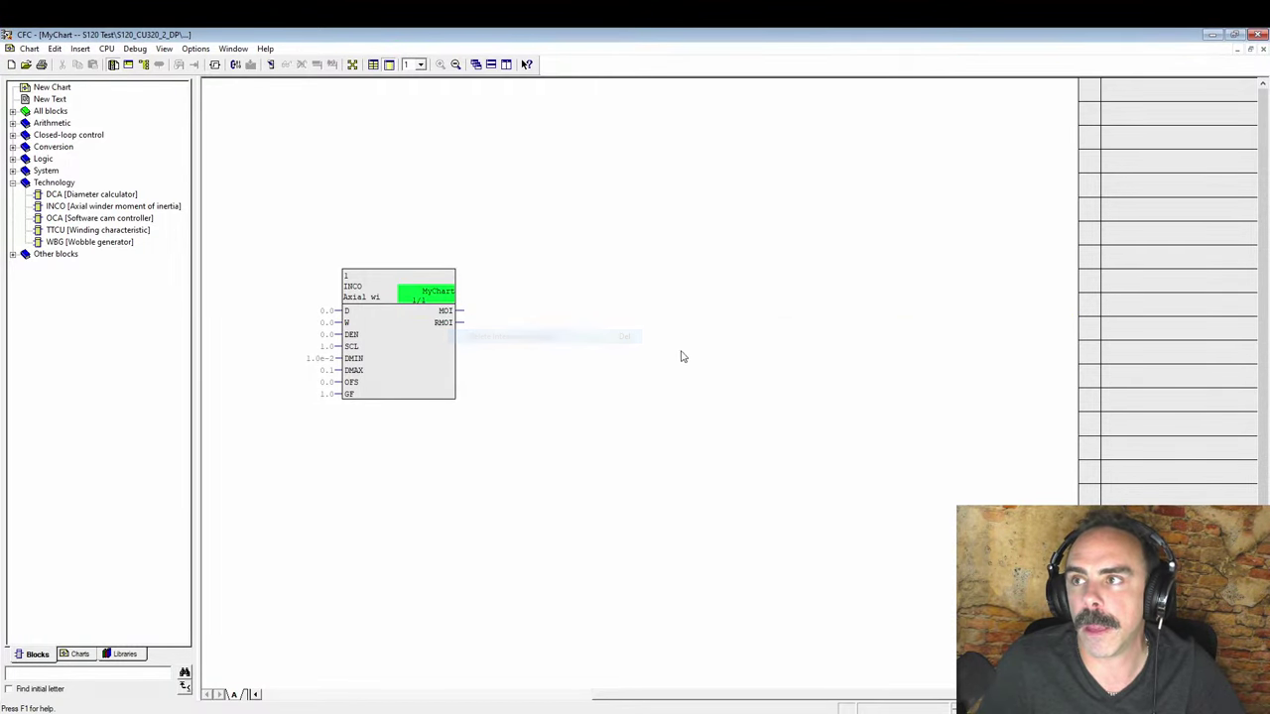
Review the publishing prefix in the comment of the INCO block's MOI output.
double_click(447, 312)
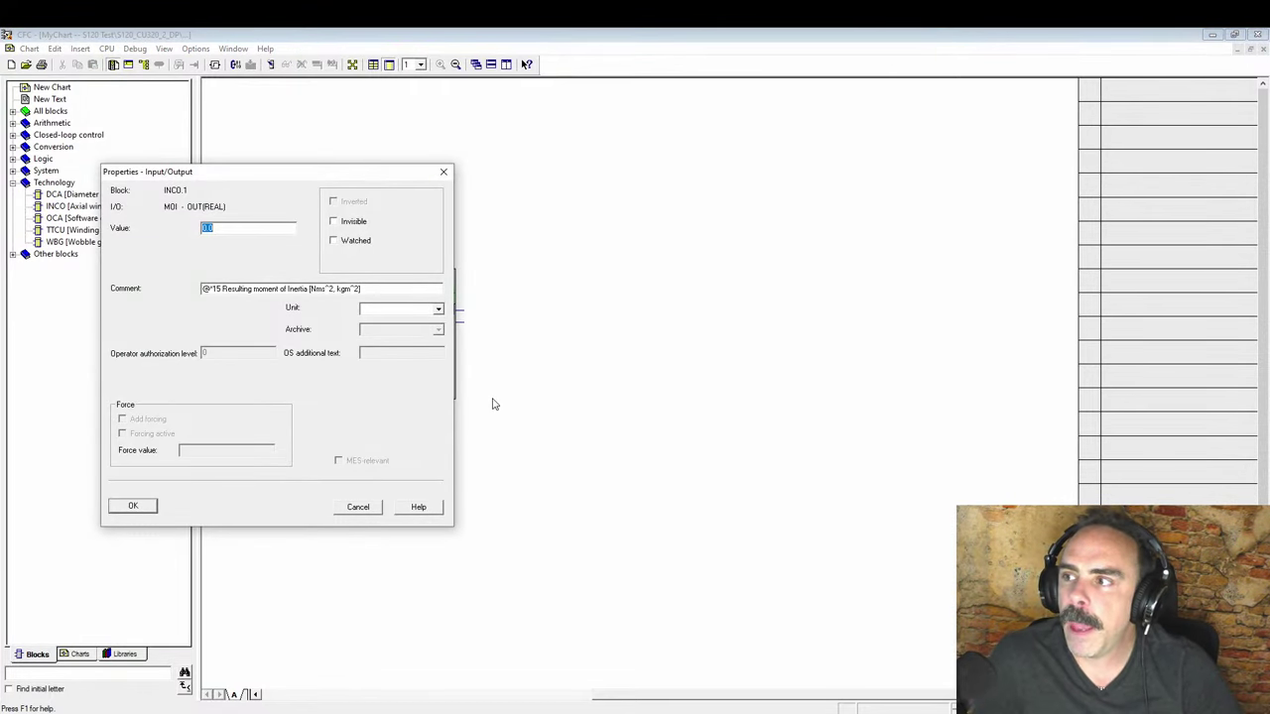
left_click(133, 507)
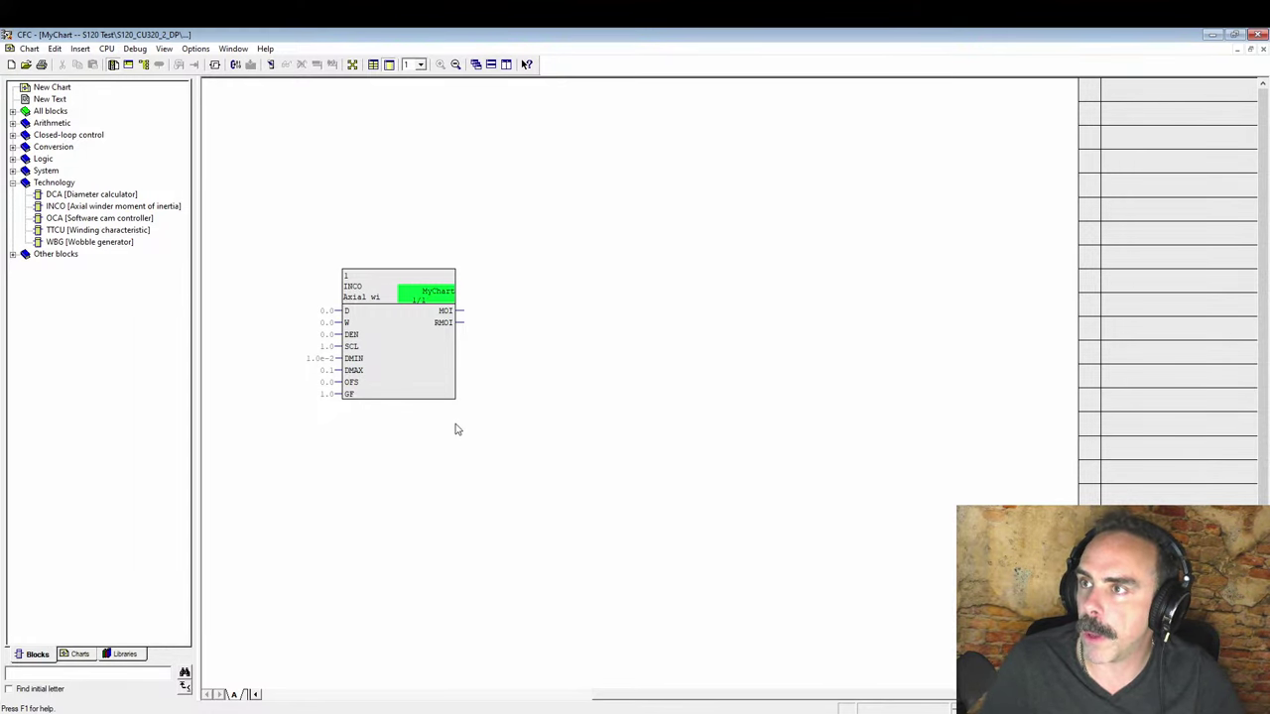
double_click(447, 316)
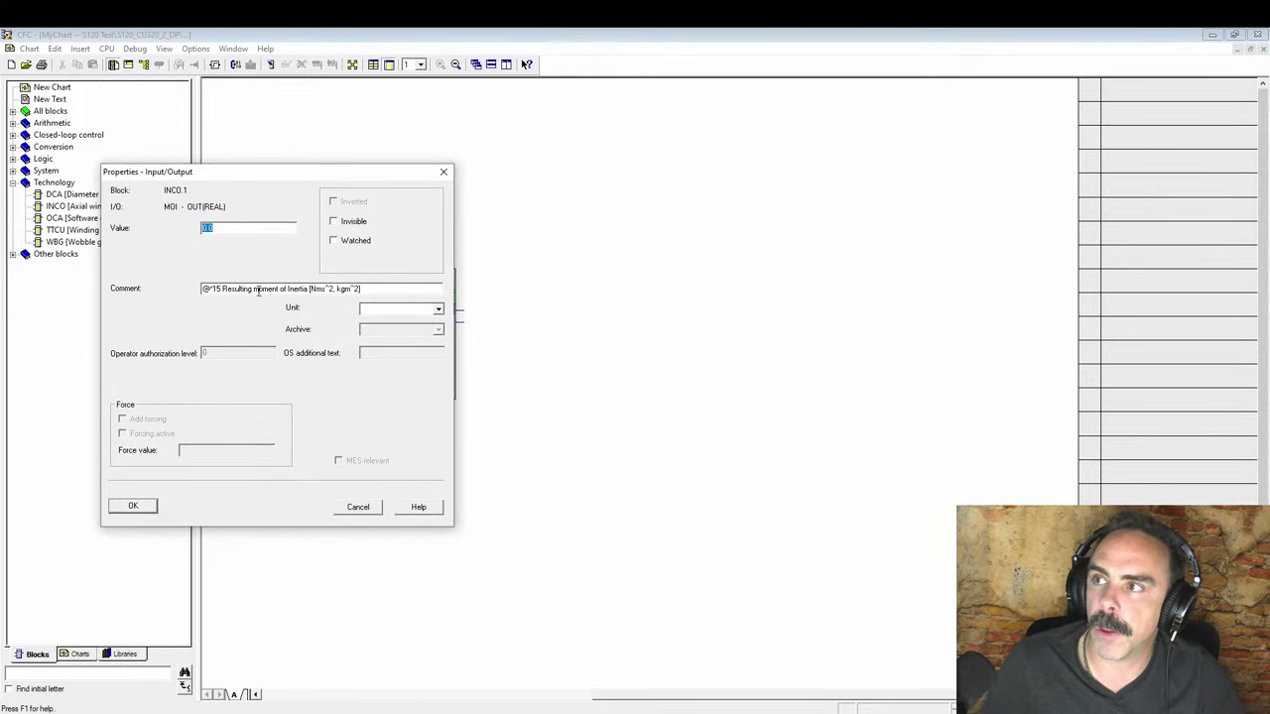
left_click(129, 508)
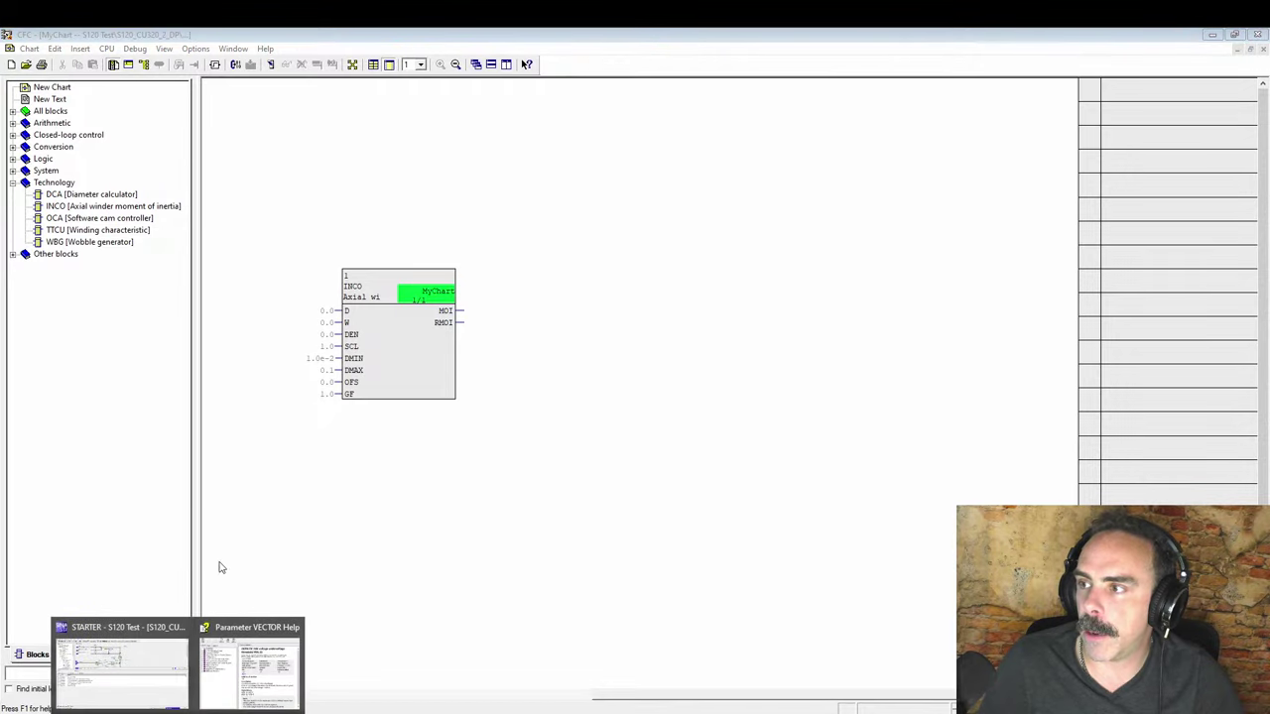
Switch to STARTER, accept and compile MyChart without the interconnection, and enlarge the torque setpoints view.
left_click(243, 635)
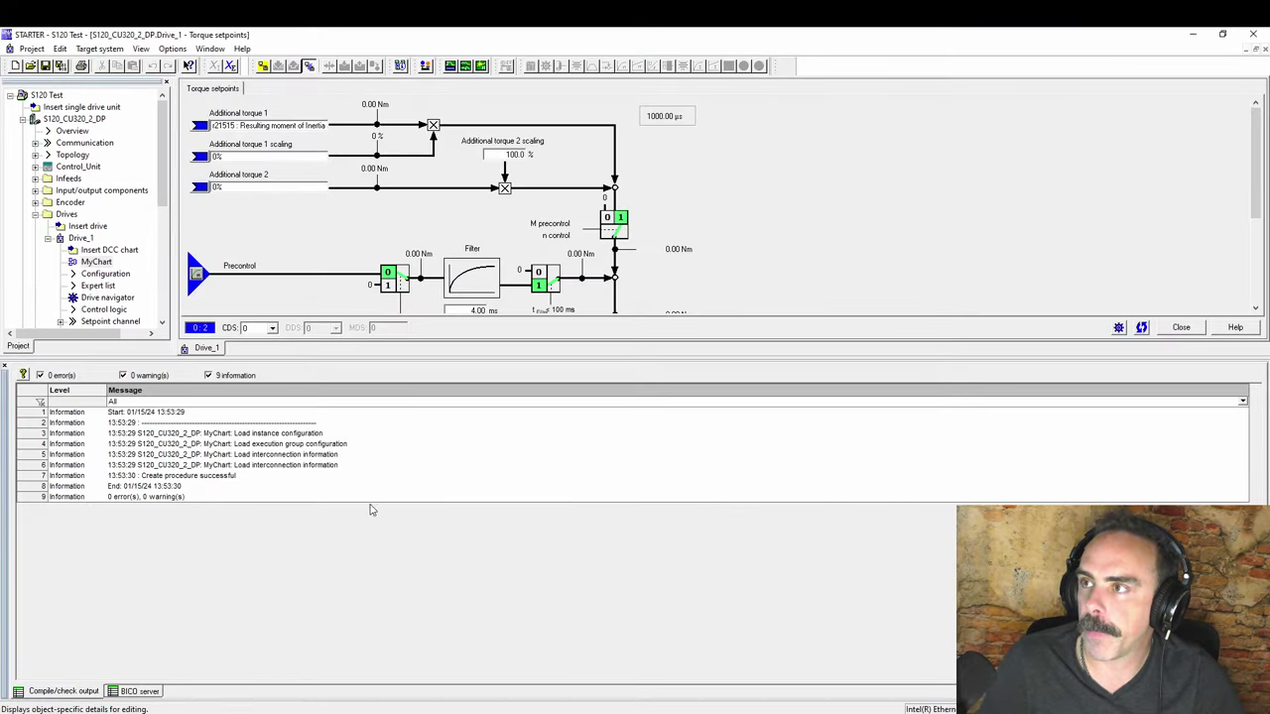
right_click(91, 261)
left_click(143, 384)
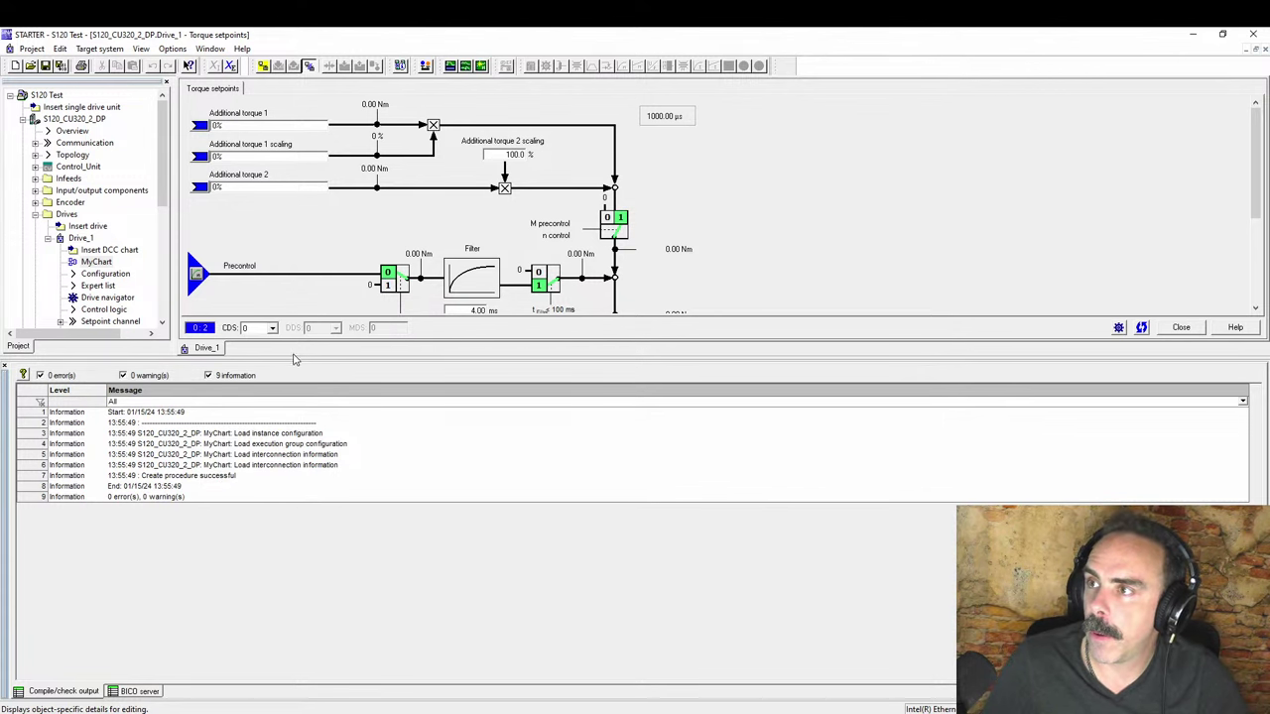
left_click_drag(263, 501, 266, 503)
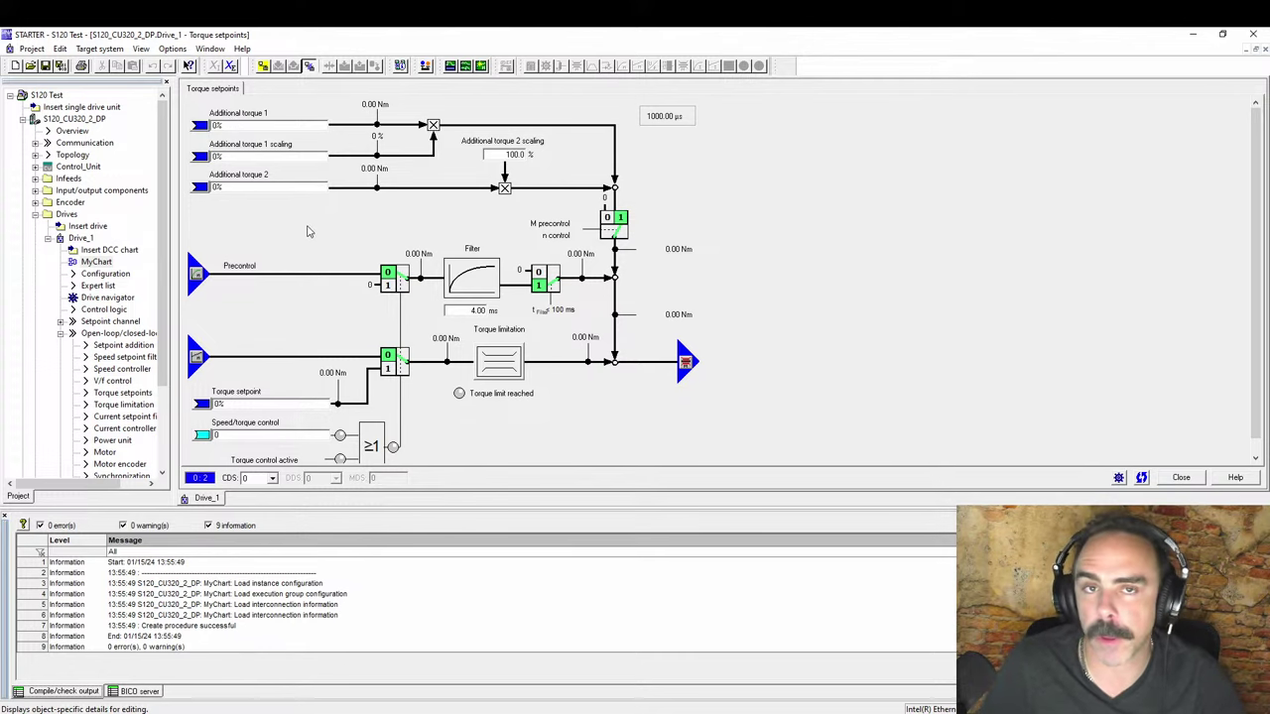
Open the expert list of Drive_1.
double_click(91, 286)
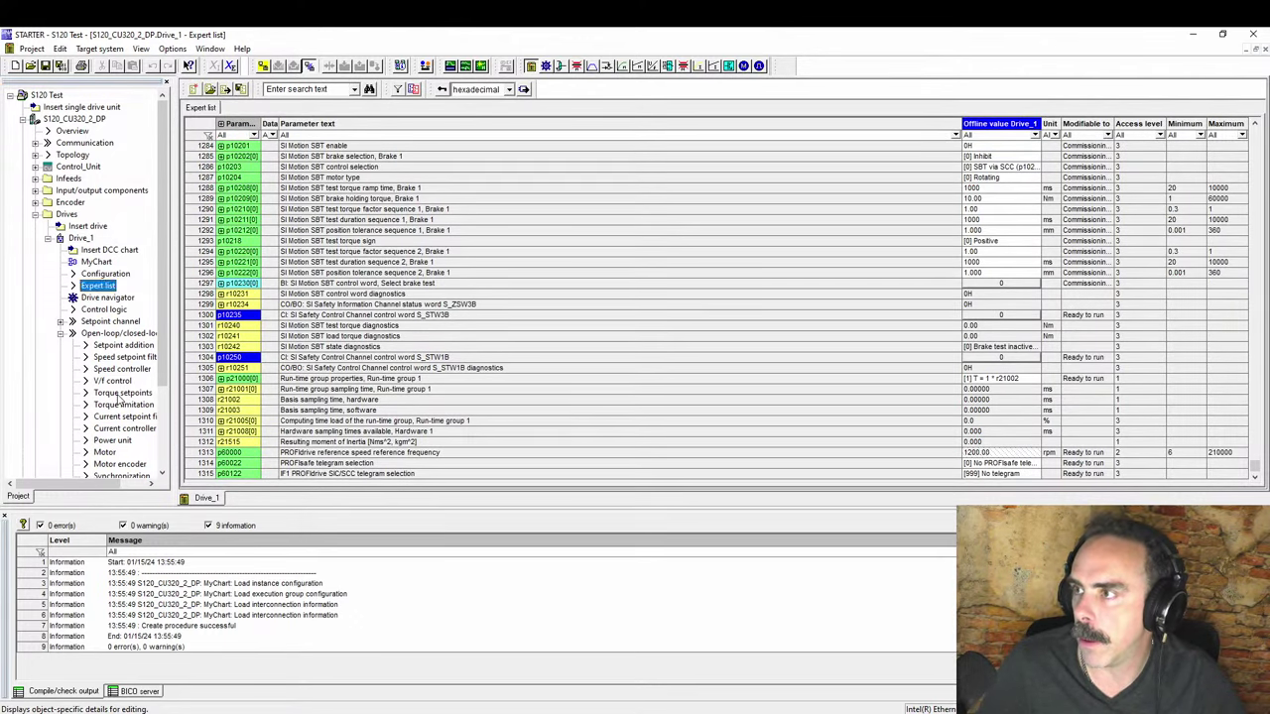
Open the torque setpoints view of Drive_1 and check the signal sources offered for additional torque 1.
double_click(122, 393)
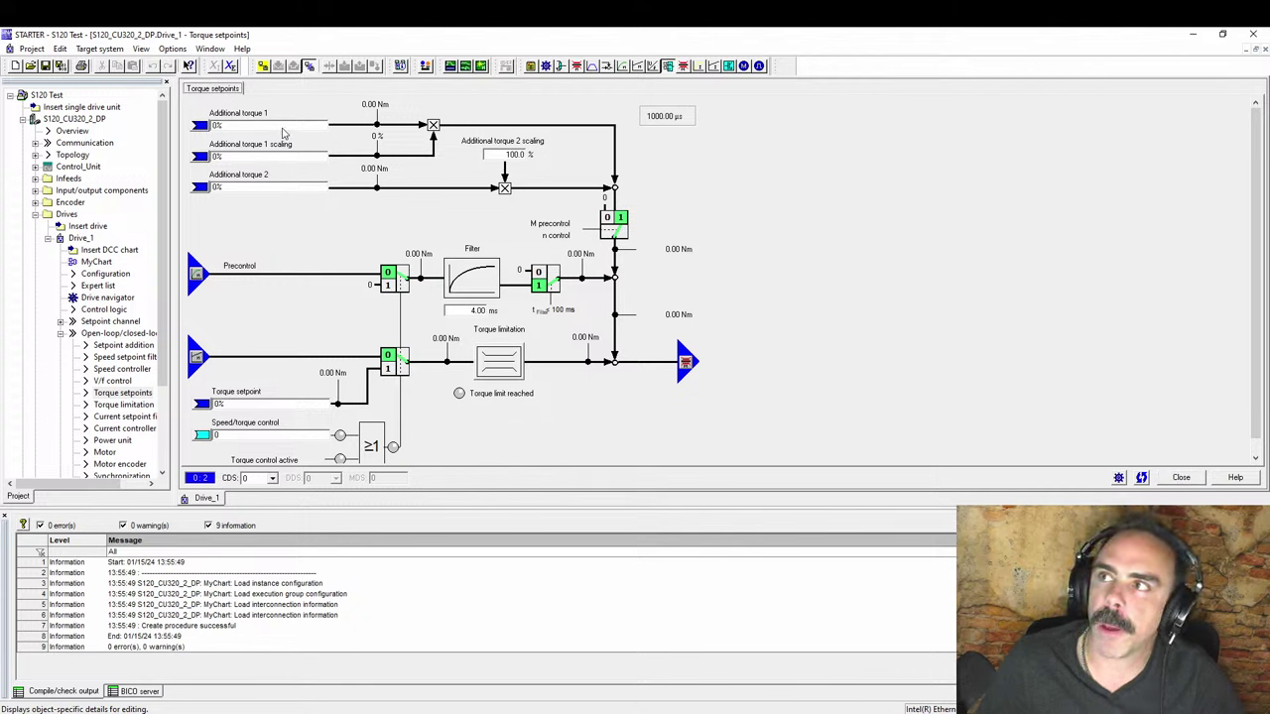
left_click(316, 124)
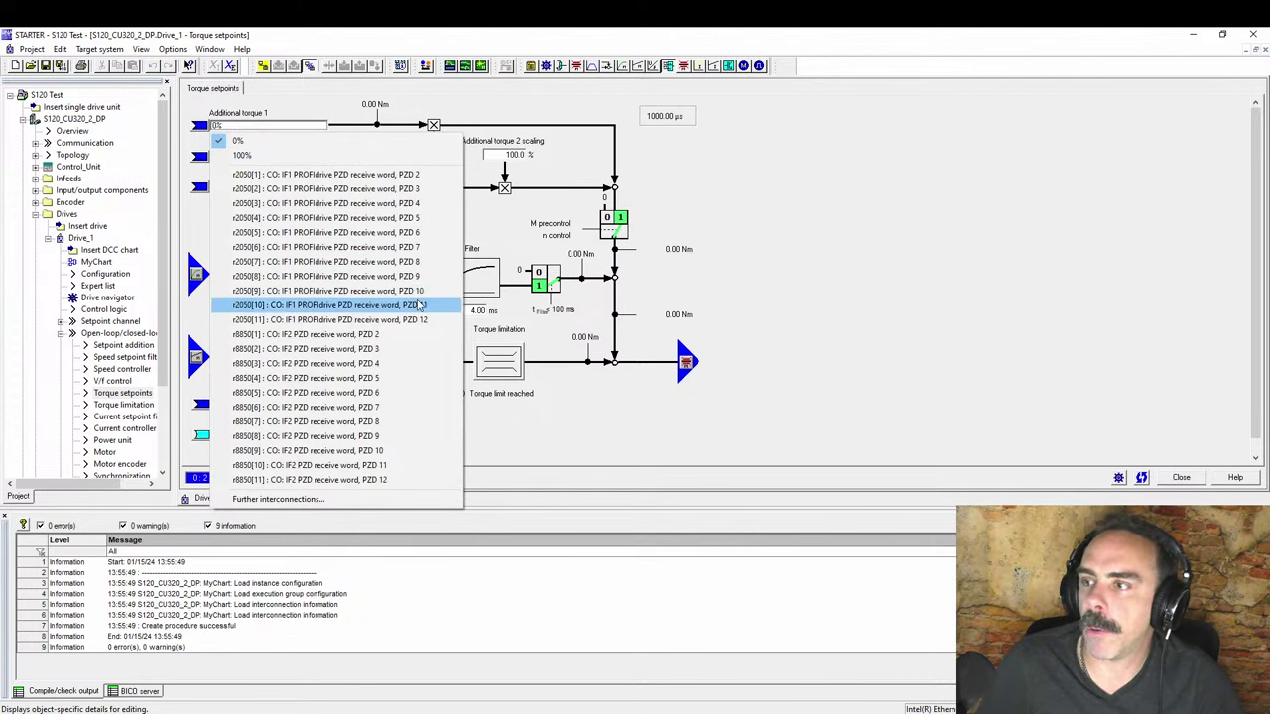
key("Escape")
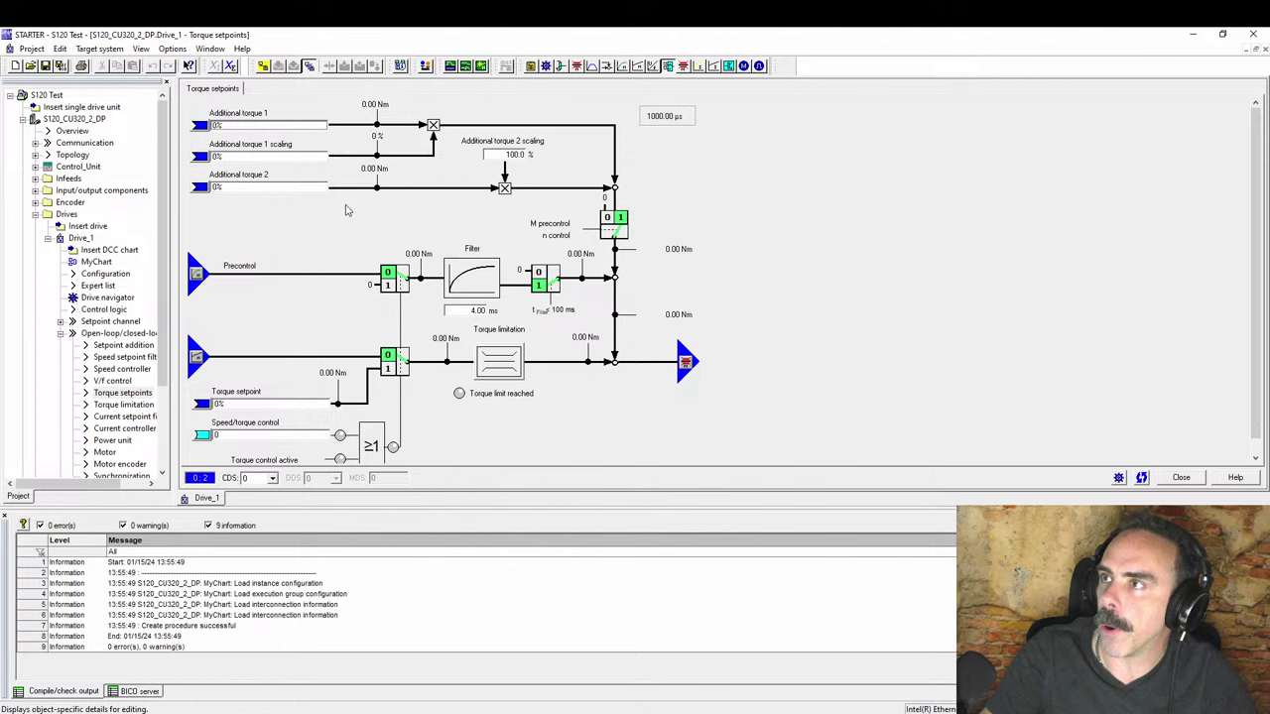
Interconnect additional torque 2 (p1513[0]) of Drive_1 with the published parameter r21515, Resulting moment of Inertia.
left_click(292, 187)
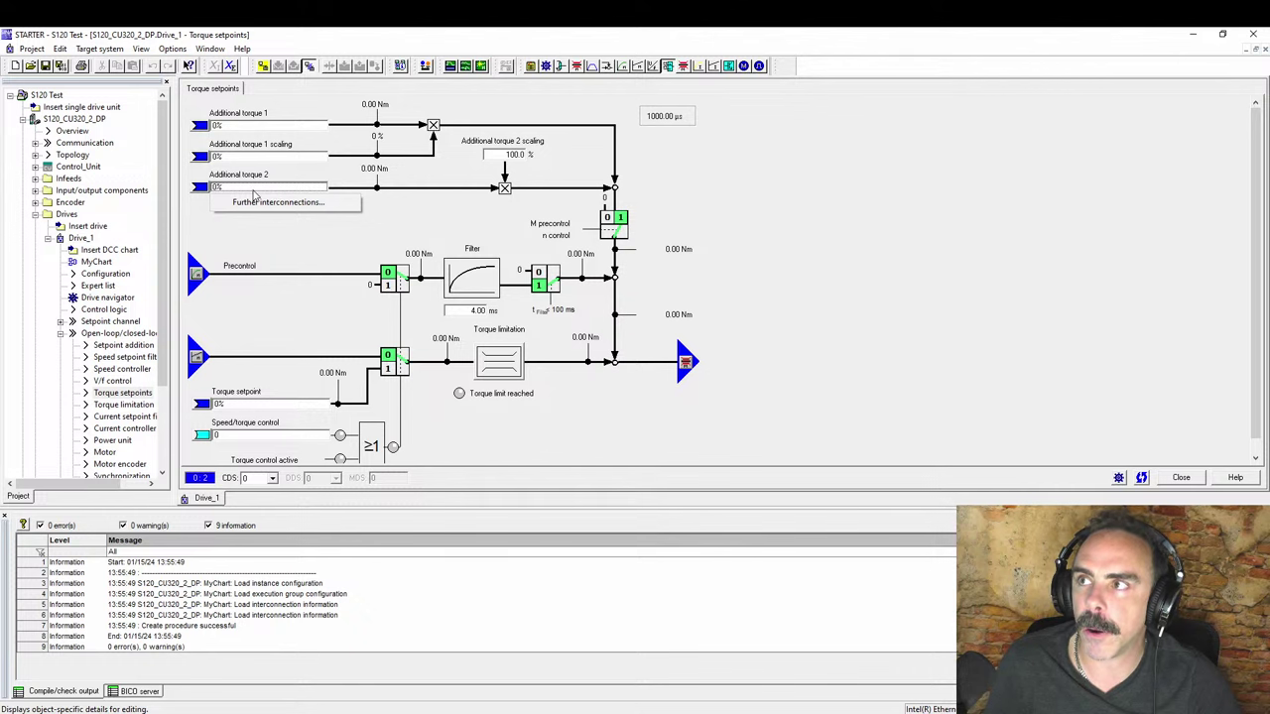
left_click(287, 204)
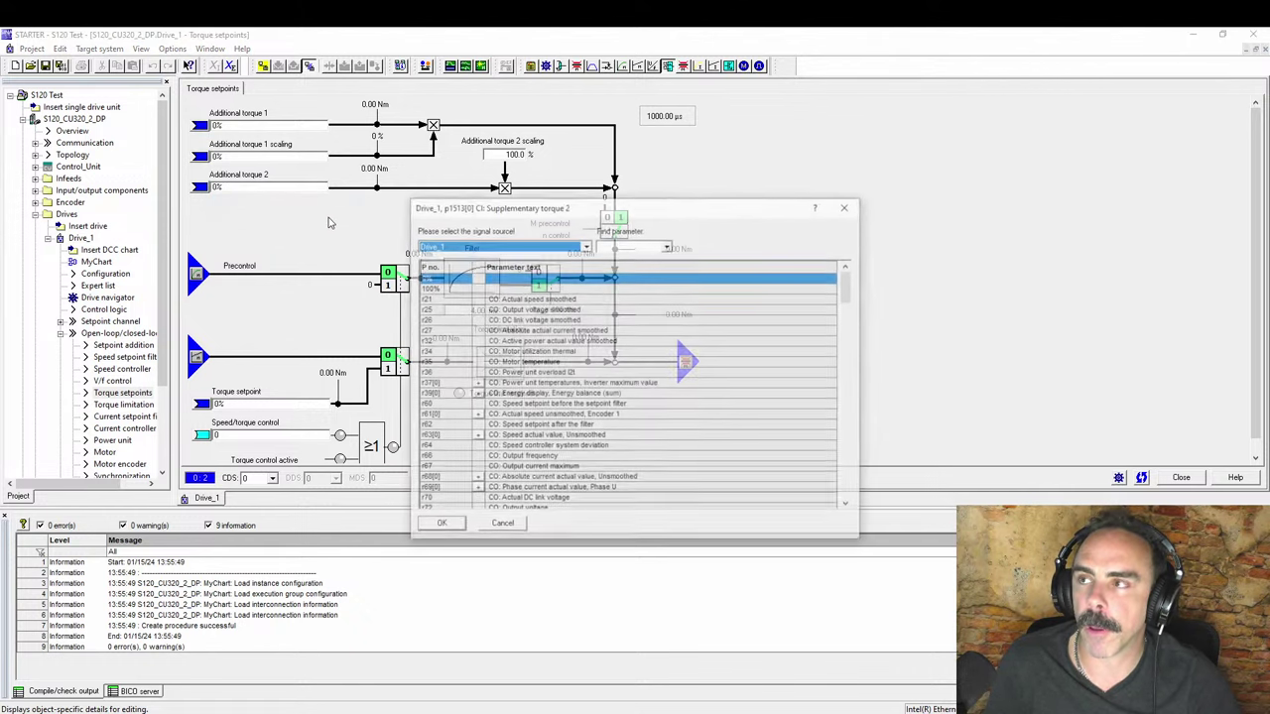
left_click_drag(849, 282, 845, 494)
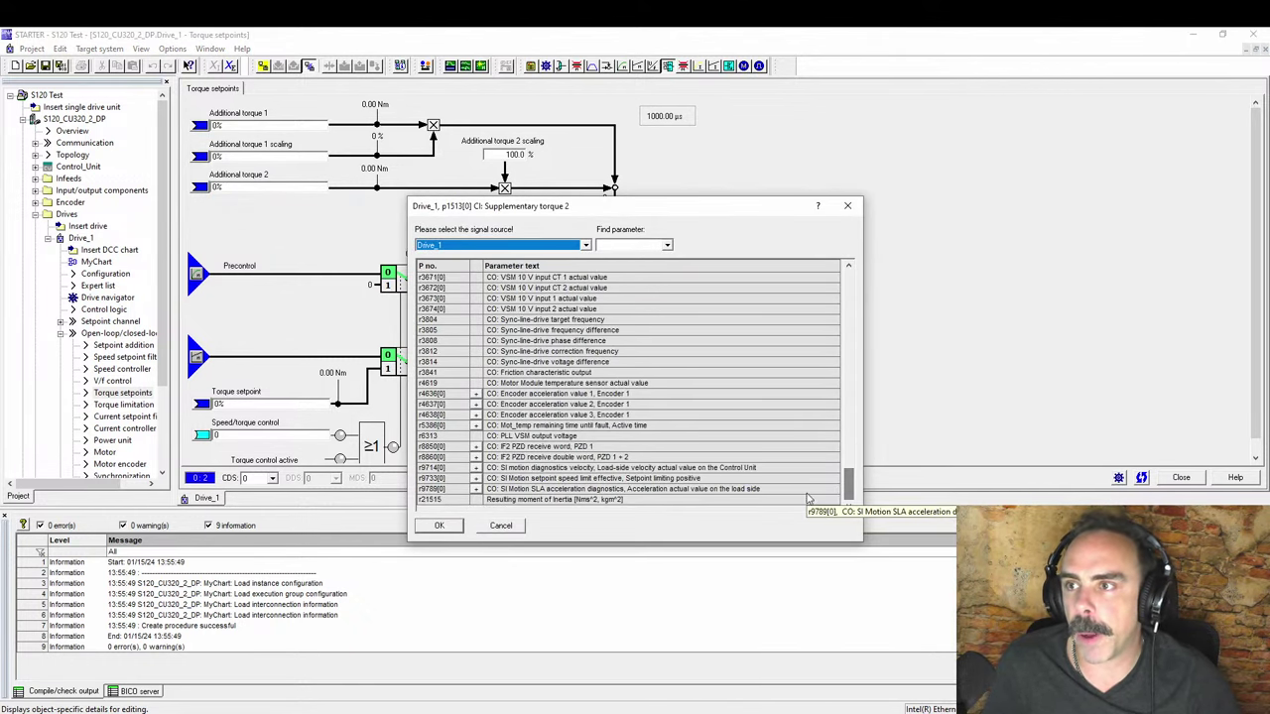
left_click(446, 500)
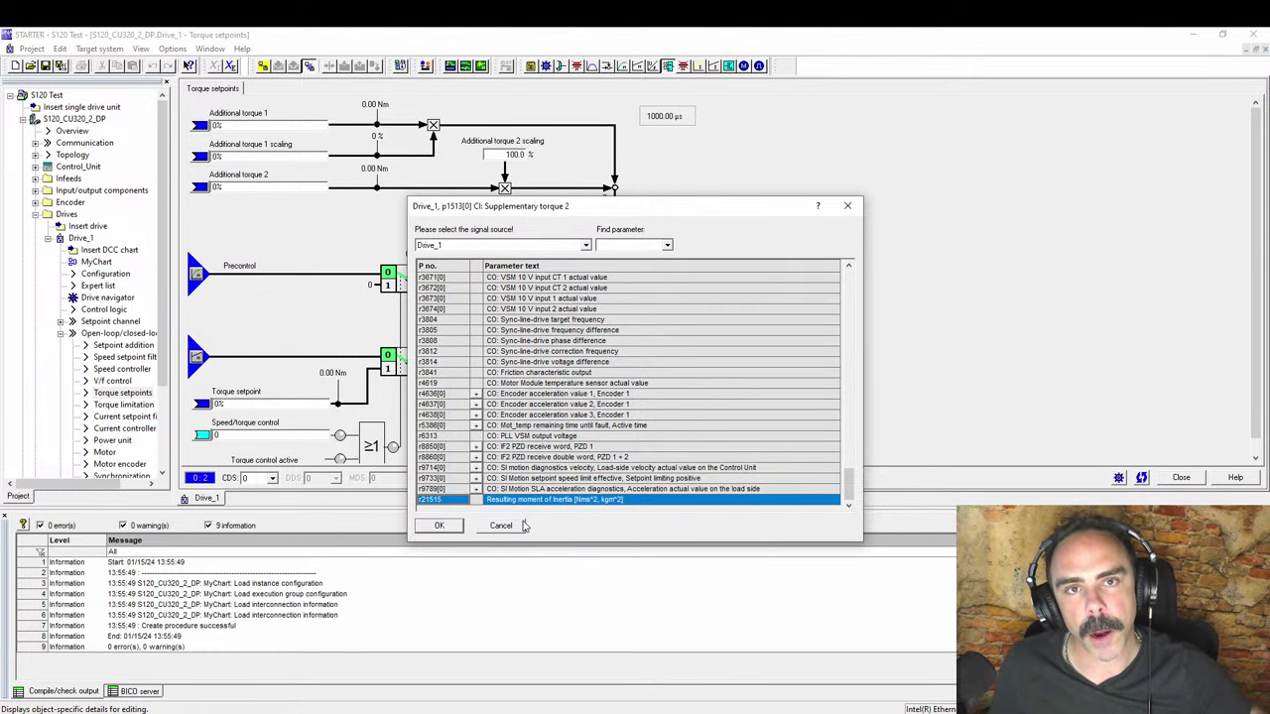
left_click(443, 527)
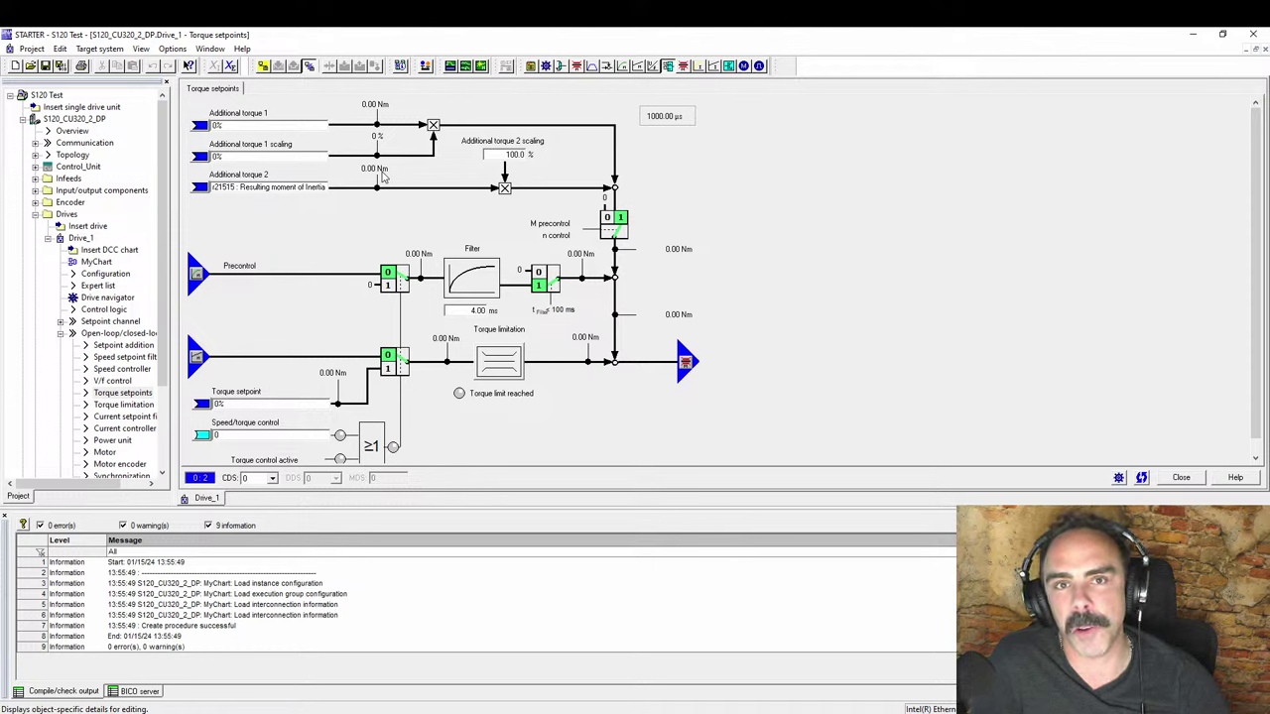
mouse_move(309, 194)
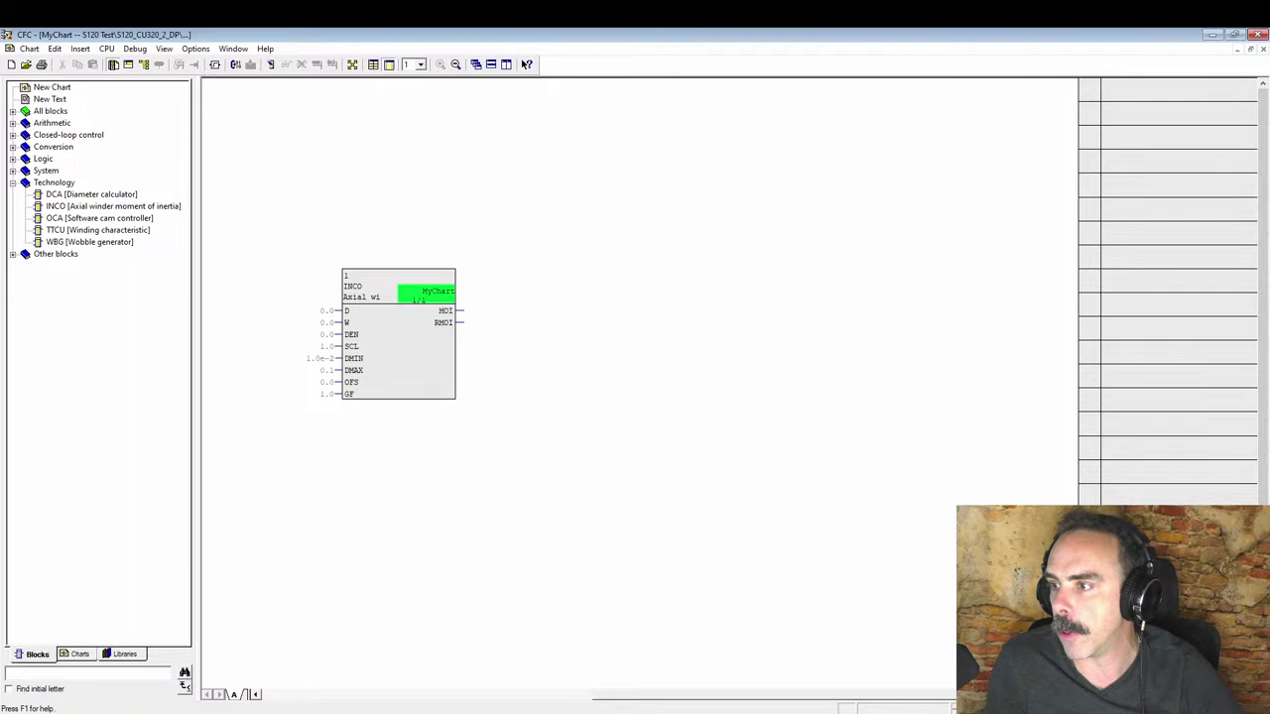
Open the DCB help for the INCO block and examine its method of operation and block connections.
key("F1")
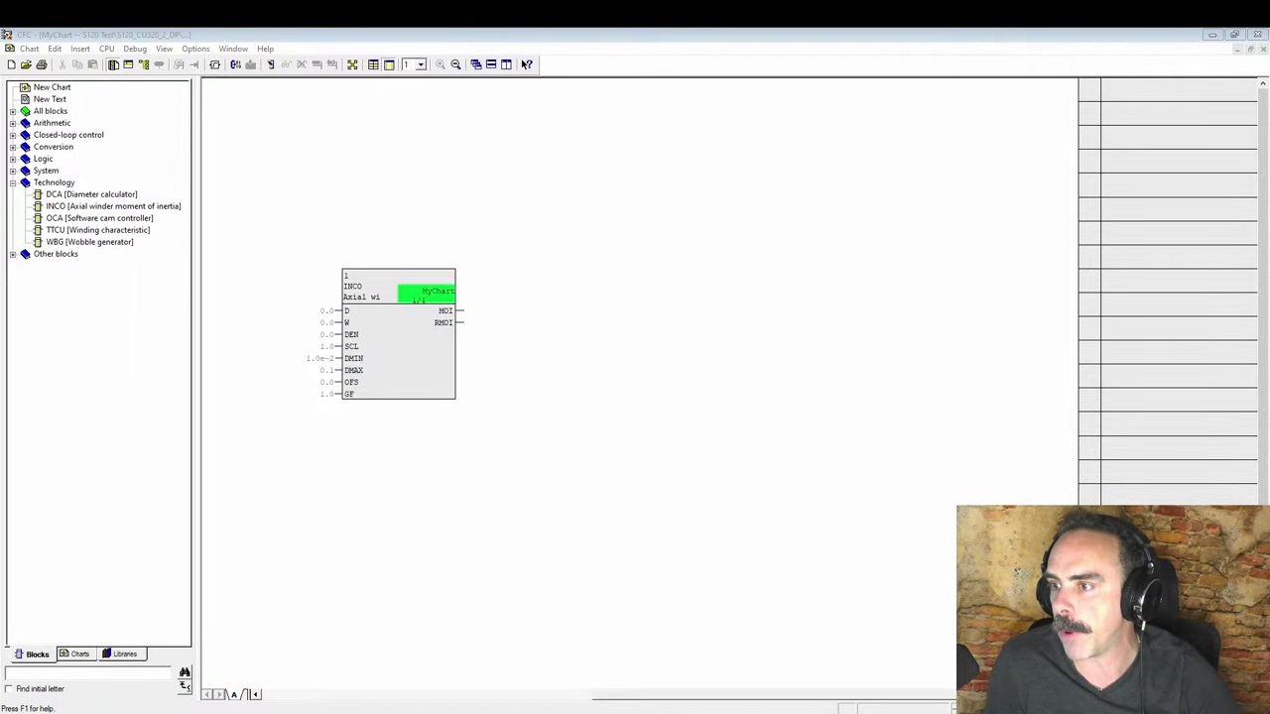
scroll(635, 396, "up", 5)
scroll(577, 518, "down", 4)
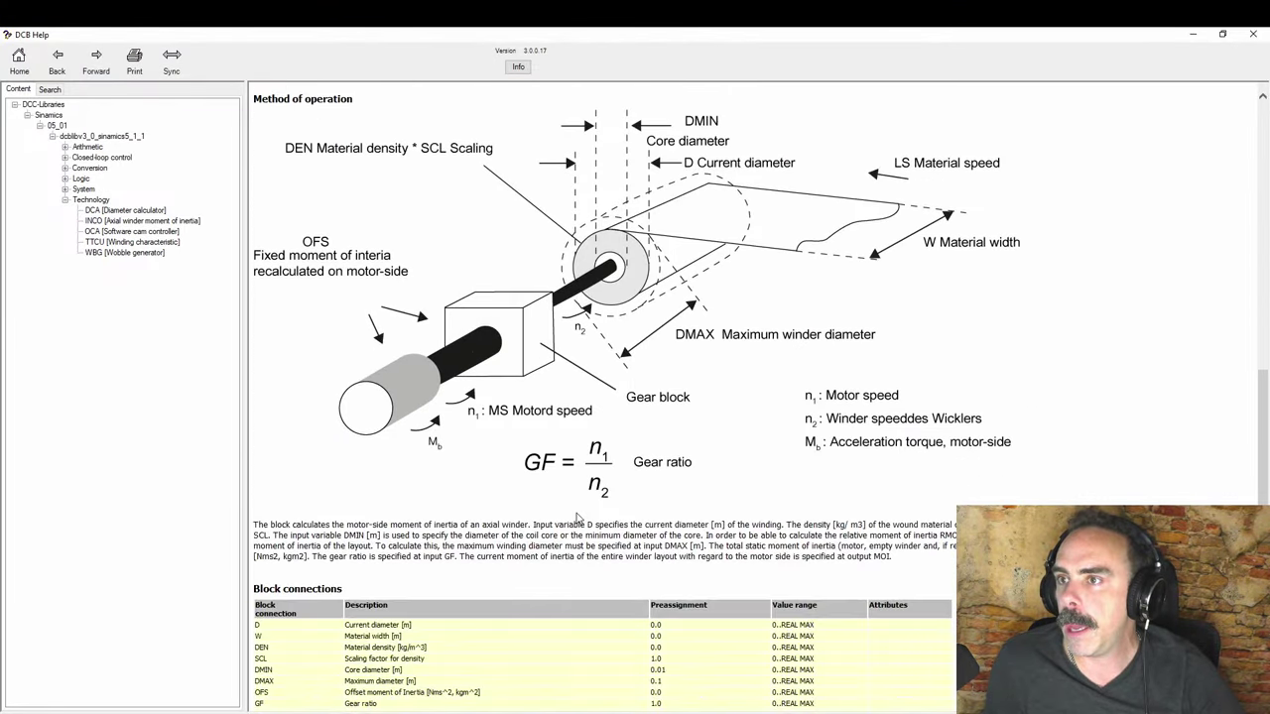
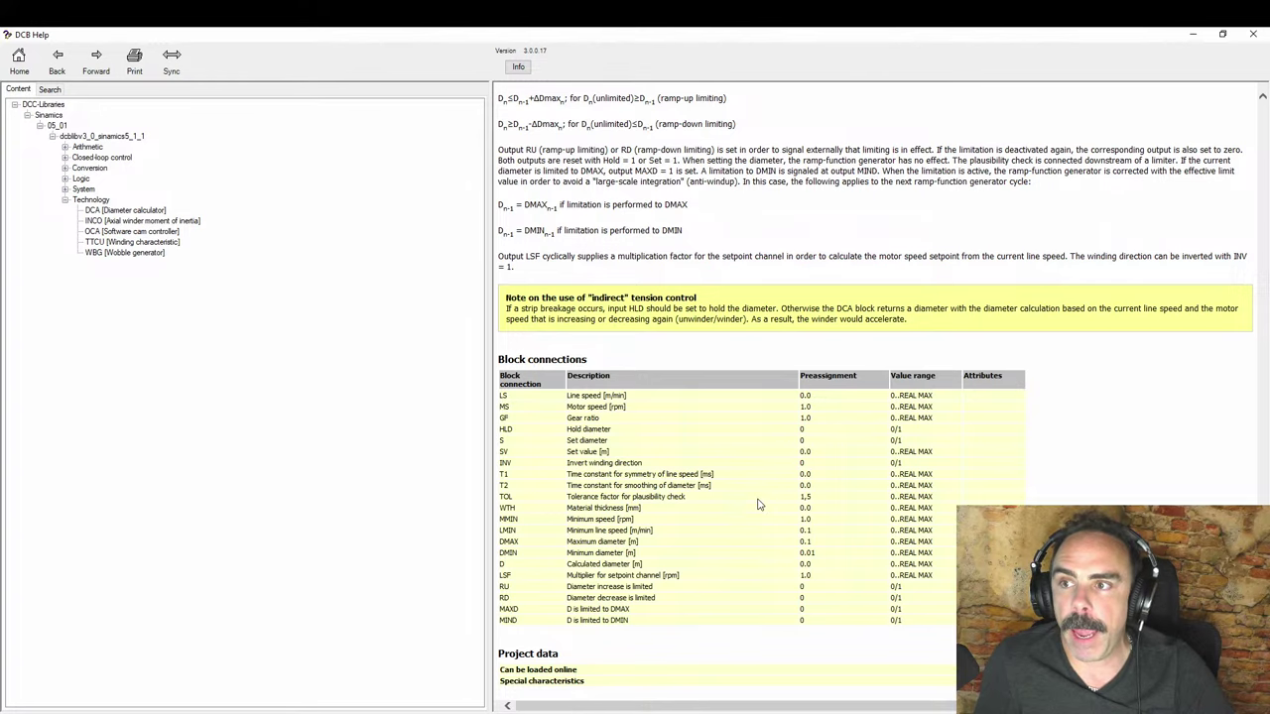
Examine the DCA diameter calculator's help page, covering its block diagram, method of operation, formulas and block connections.
scroll(730, 498, "up", 12)
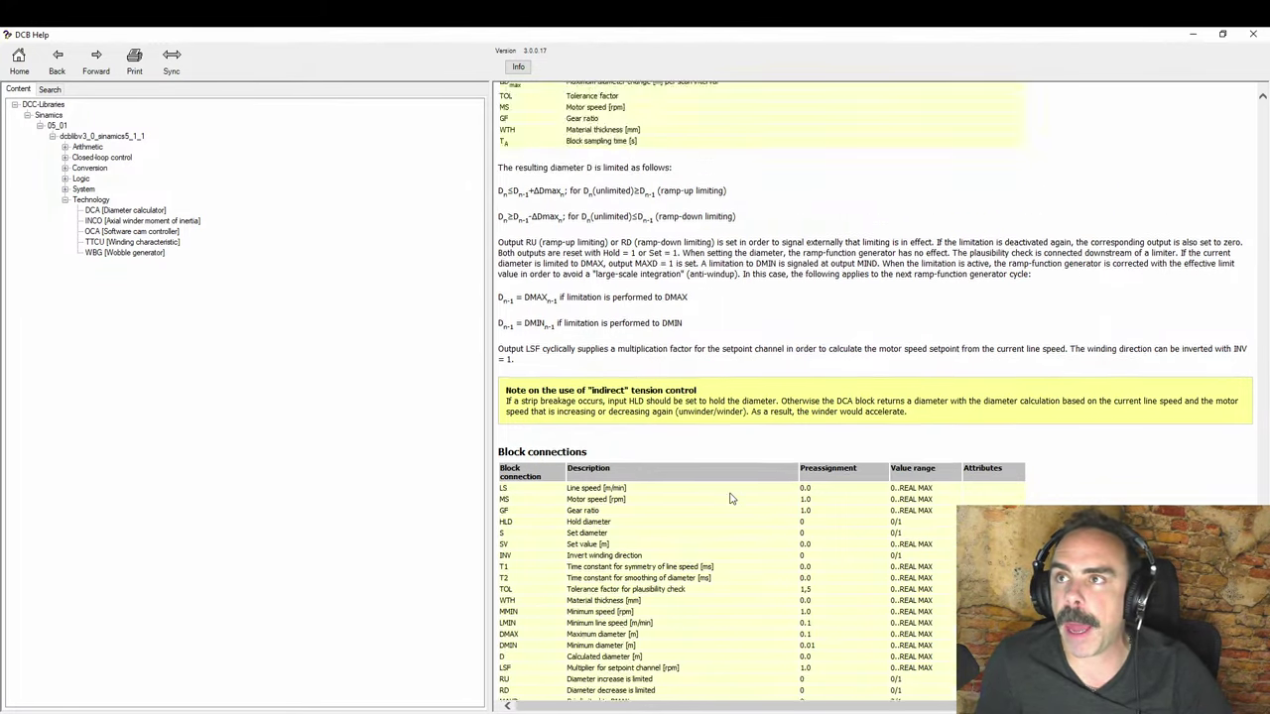
scroll(730, 498, "up", 10)
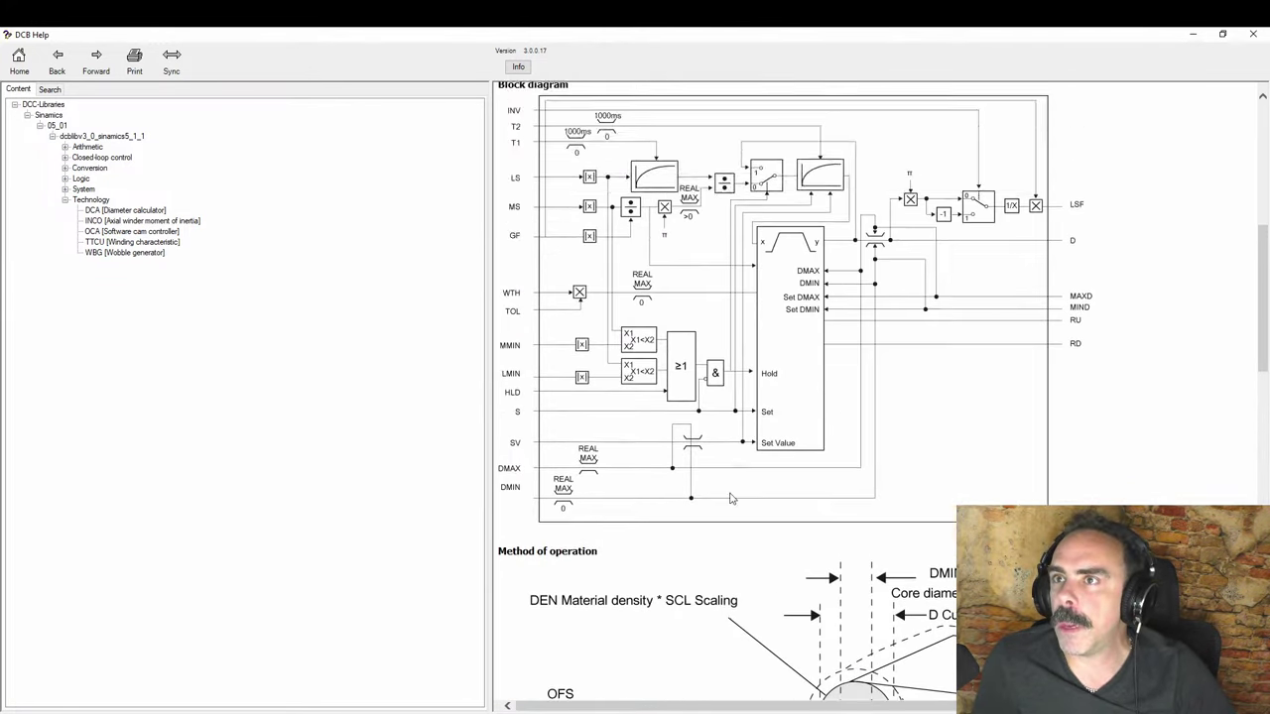
scroll(730, 497, "down", 5)
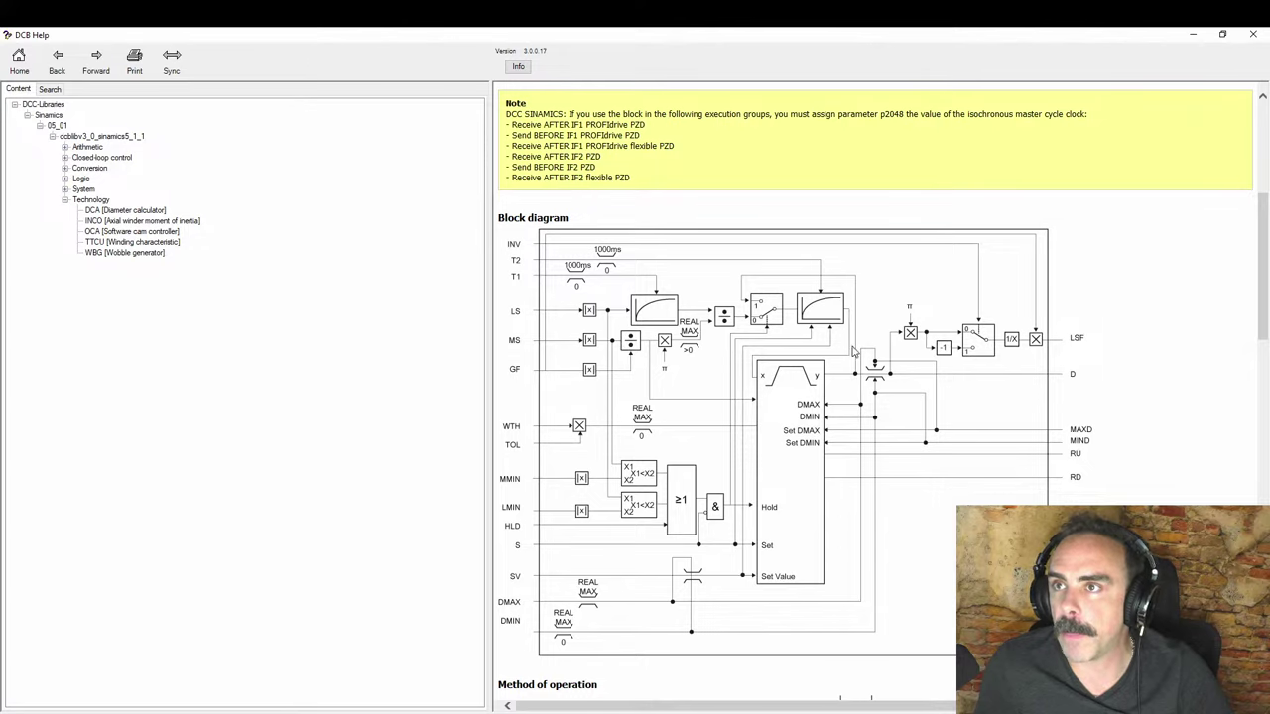
scroll(805, 400, "down", 10)
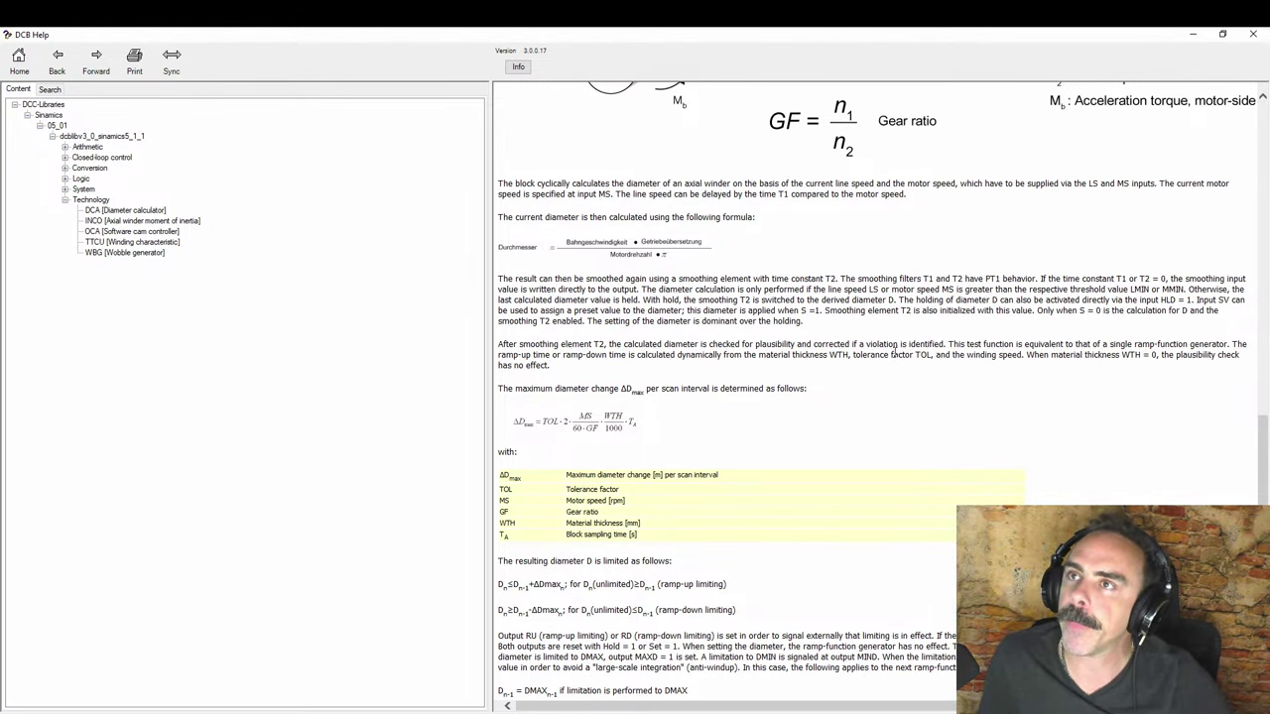
scroll(783, 449, "up", 3)
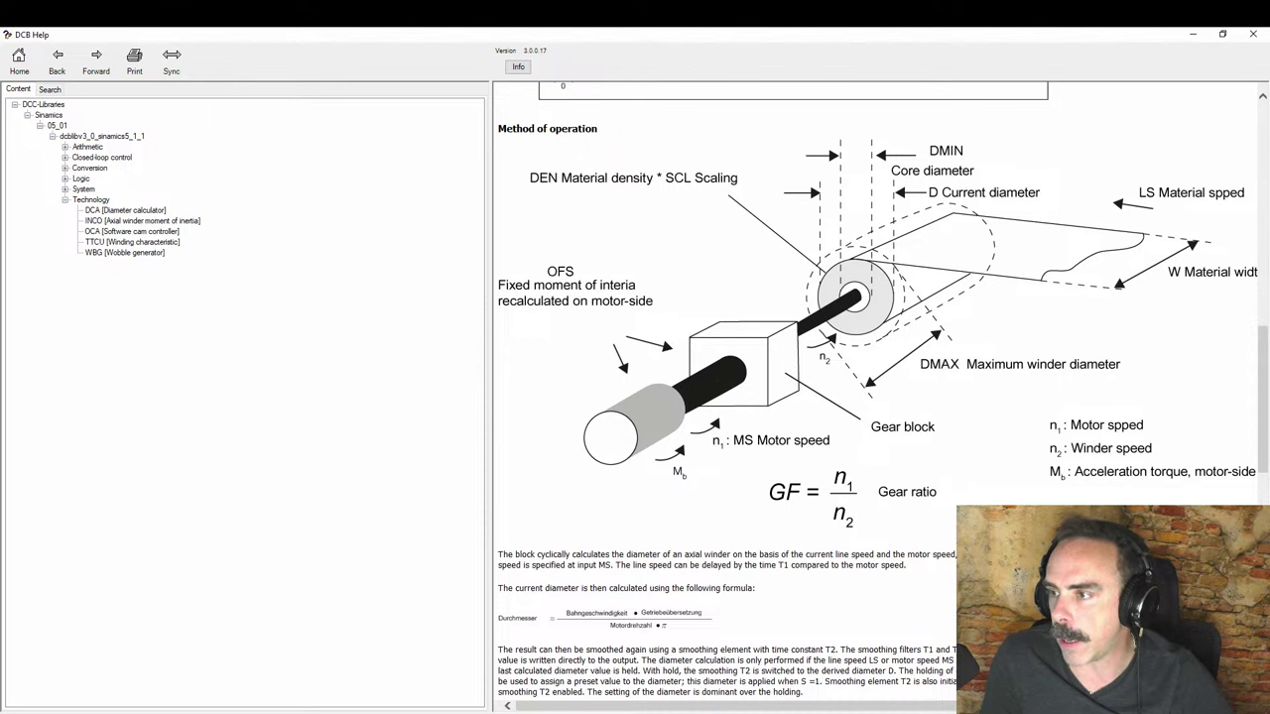
Return to MyChart in the CFC editor and connect the DCA block's D output to the INCO block's D input.
left_click(301, 710)
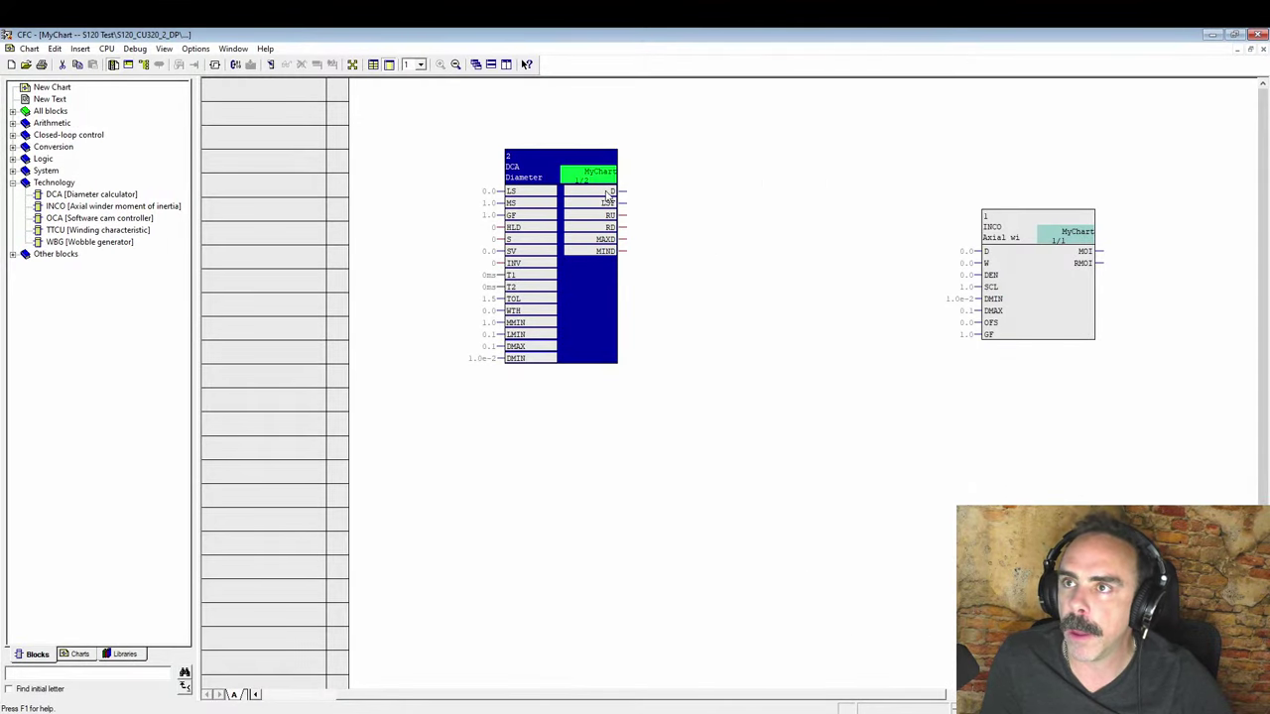
left_click_drag(610, 191, 987, 252)
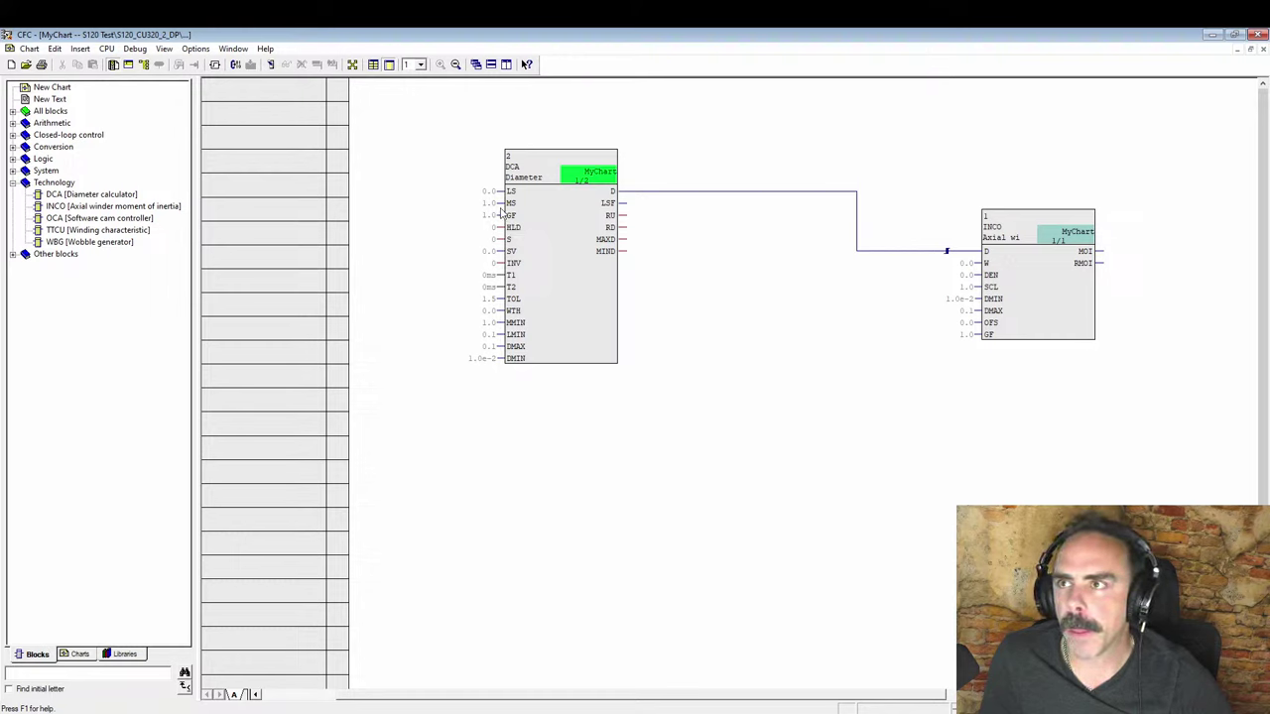
Publish the DCA block's GF input as a parameter by setting its comment to "@*20 MotorSpeed".
left_click(514, 205)
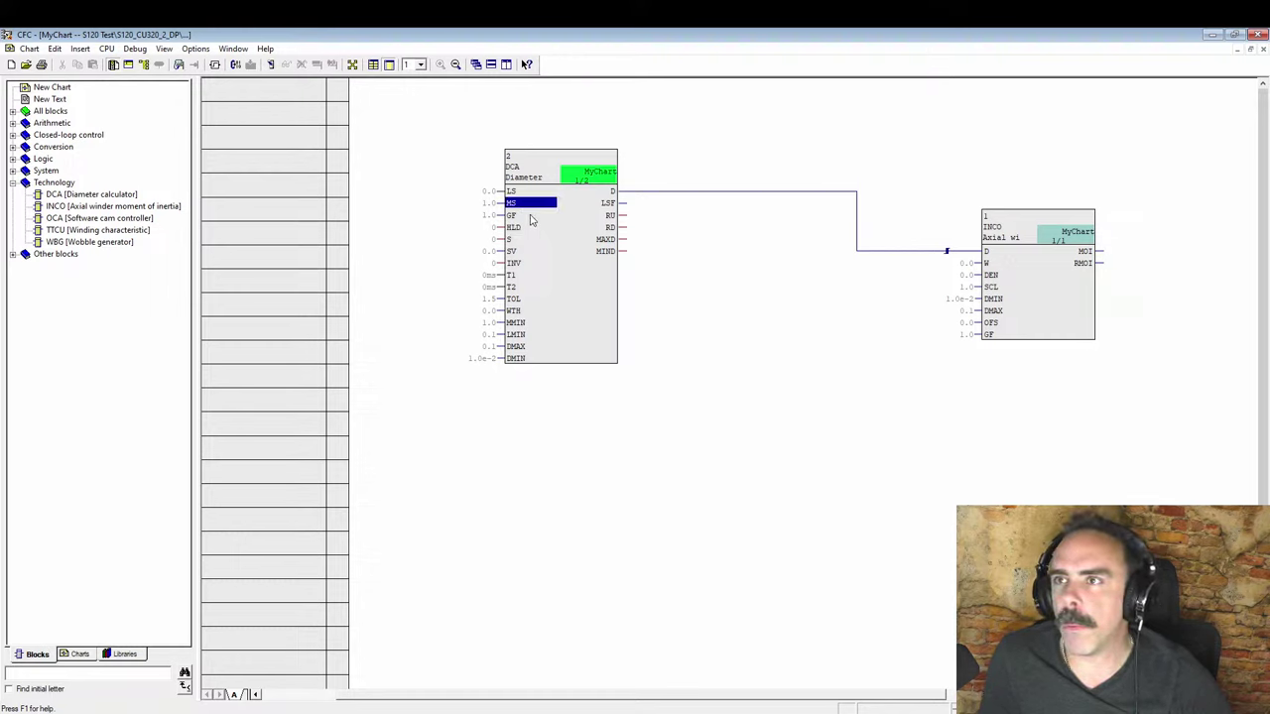
left_click(528, 215)
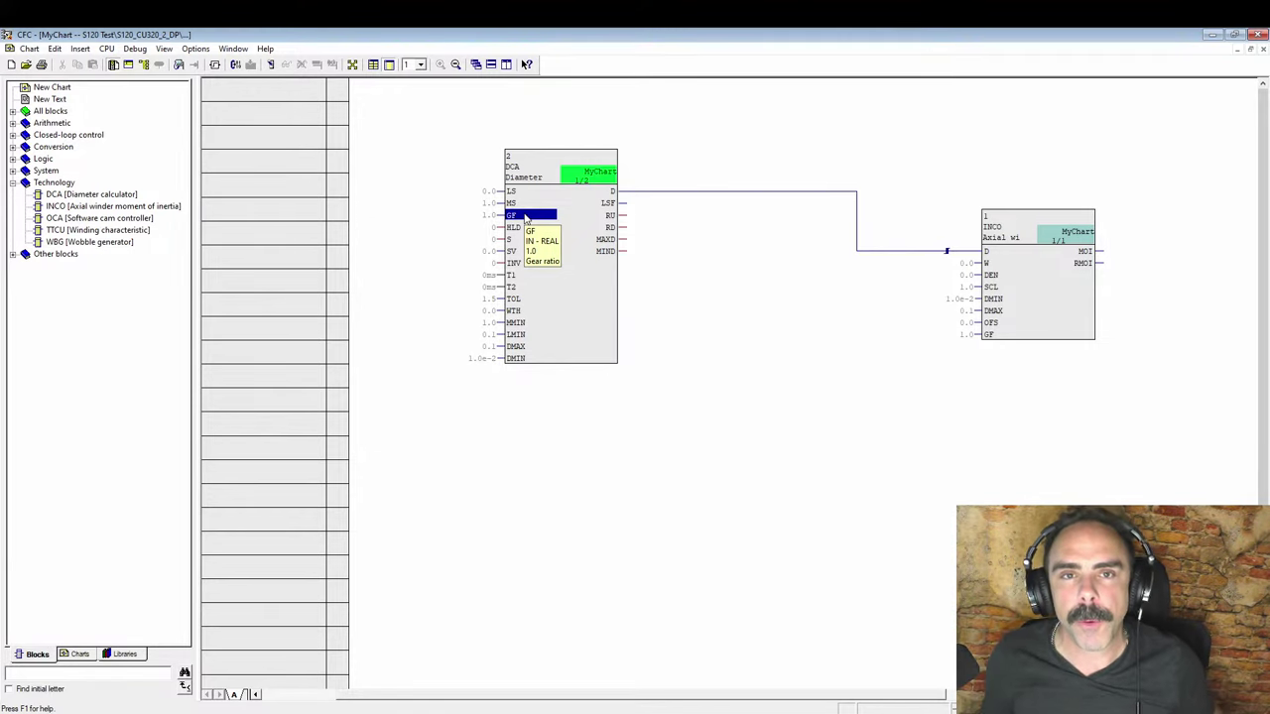
double_click(525, 218)
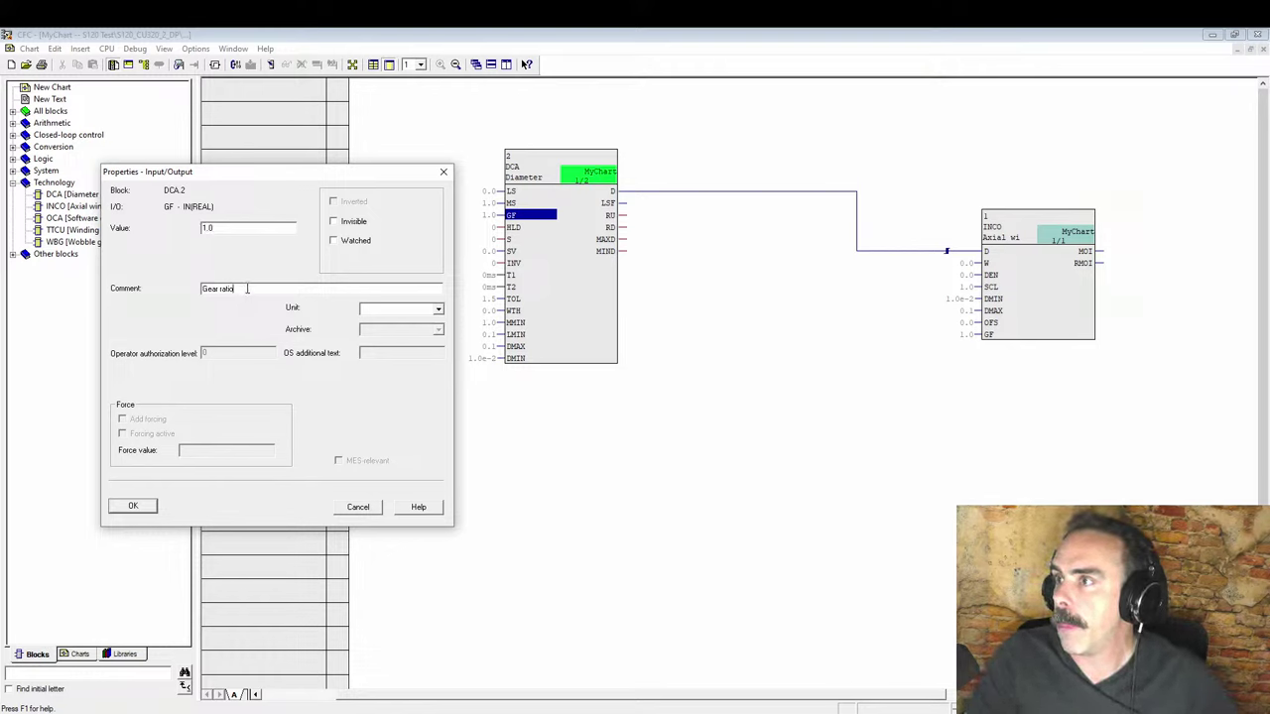
left_click_drag(247, 289, 150, 272)
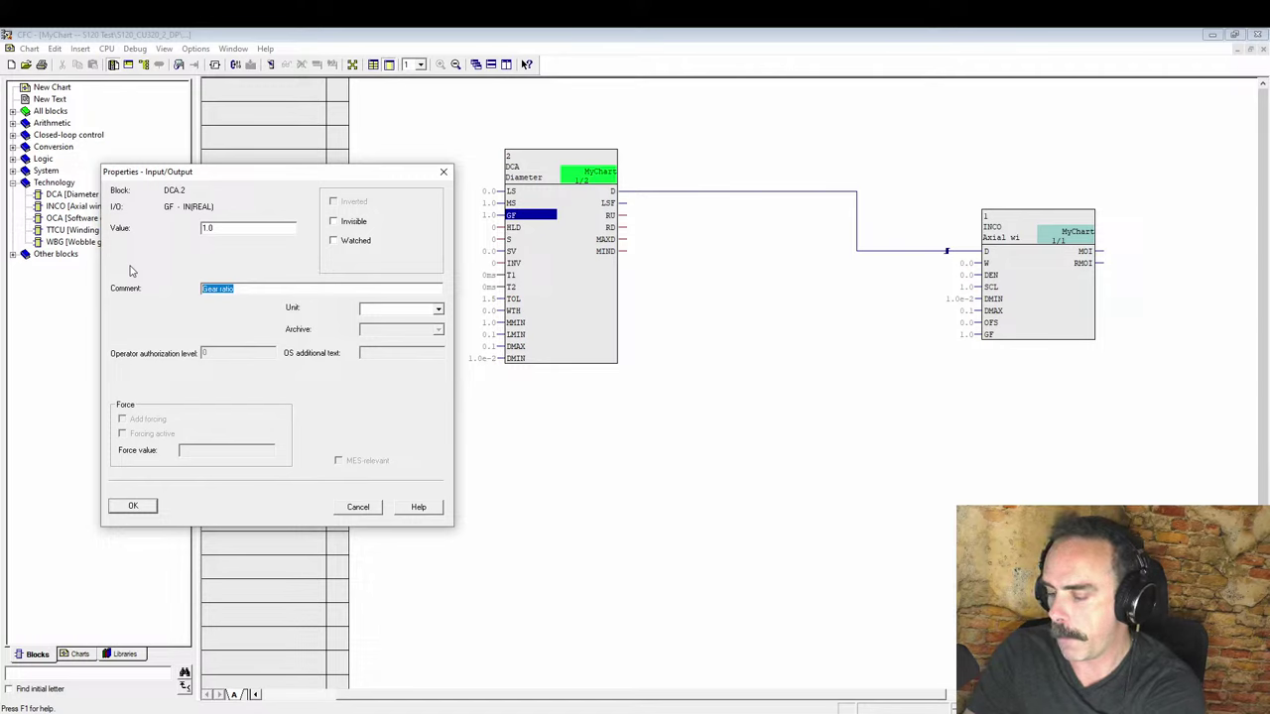
type("G")
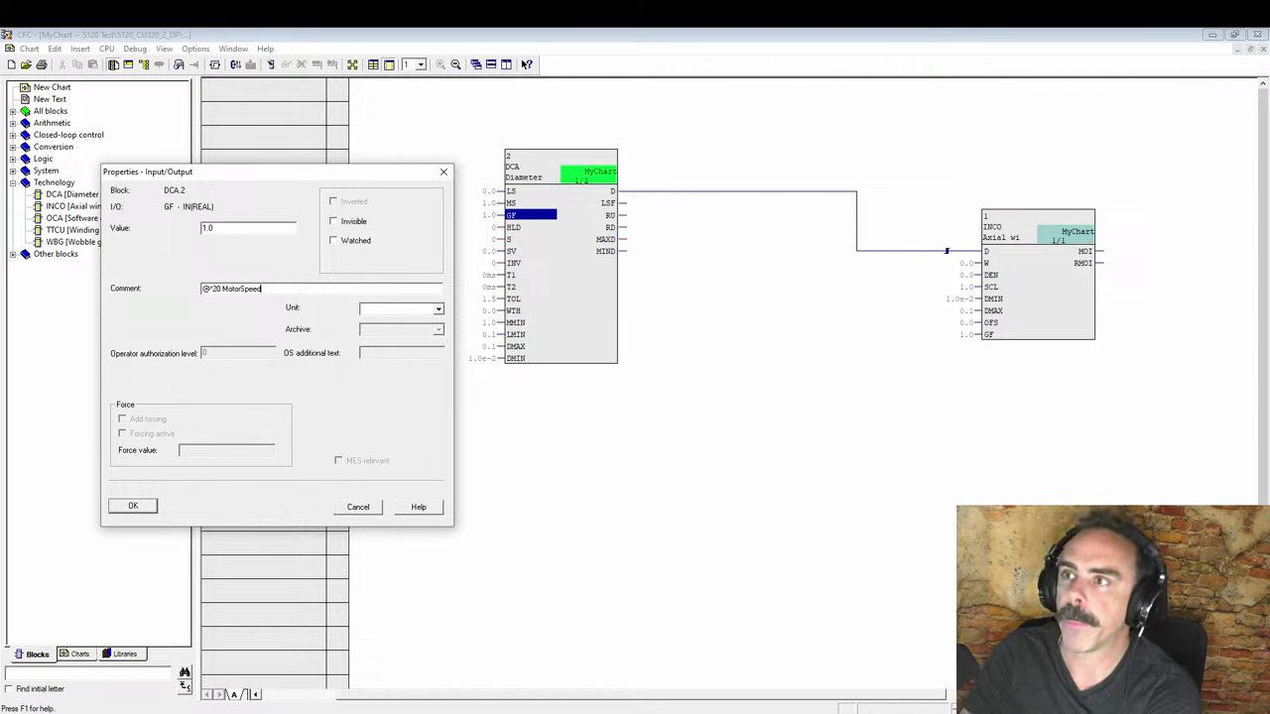
key("Return")
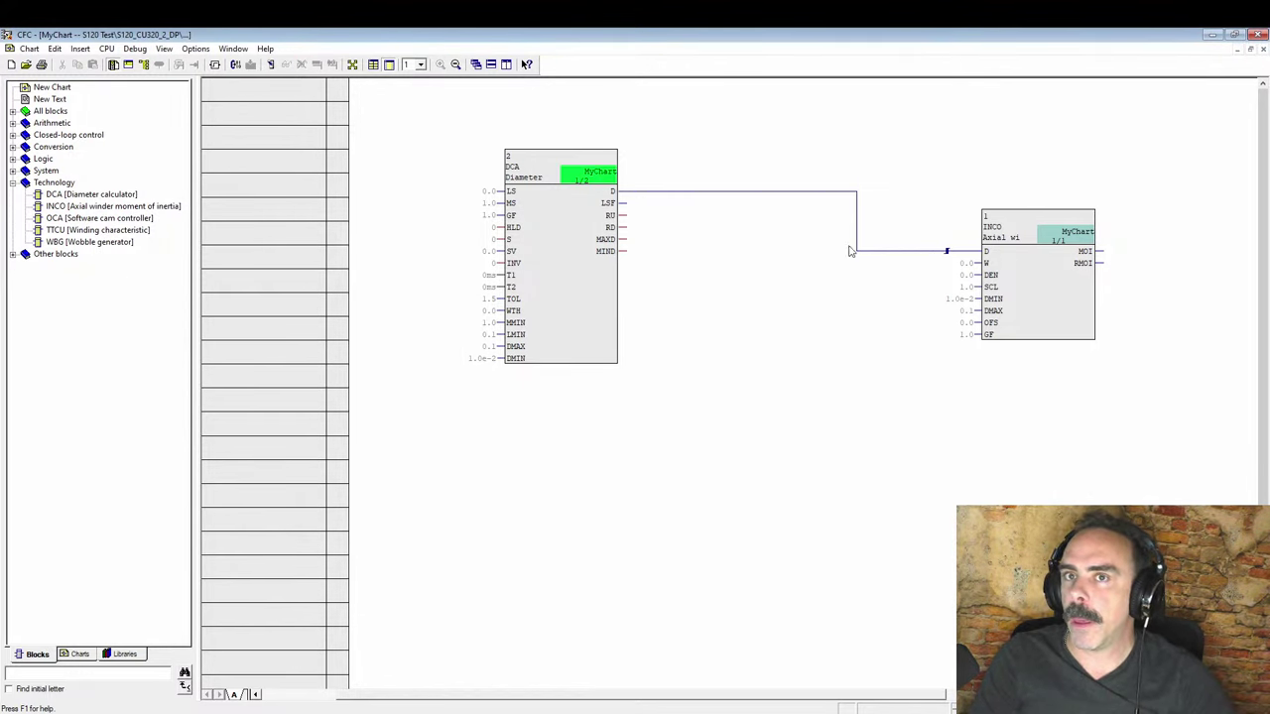
mouse_move(991, 289)
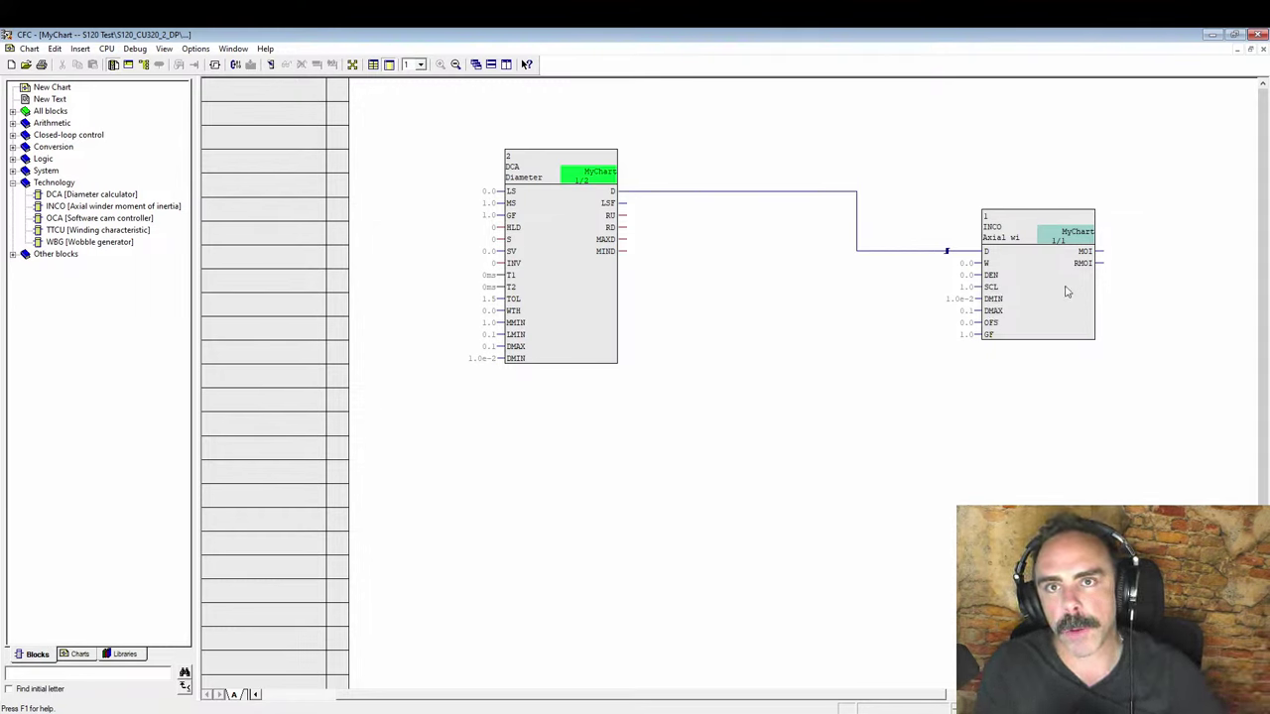
mouse_move(1091, 256)
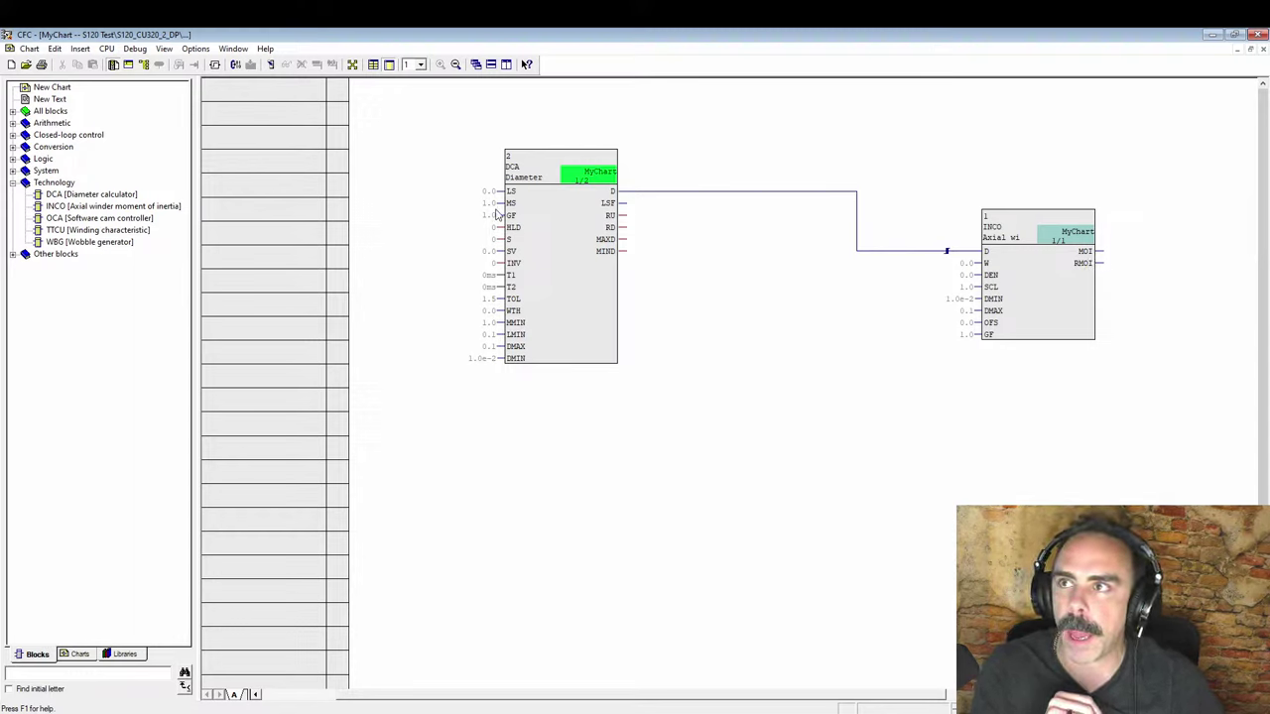
Switch to STARTER and accept and compile MyChart under Drive_1.
left_click(164, 707)
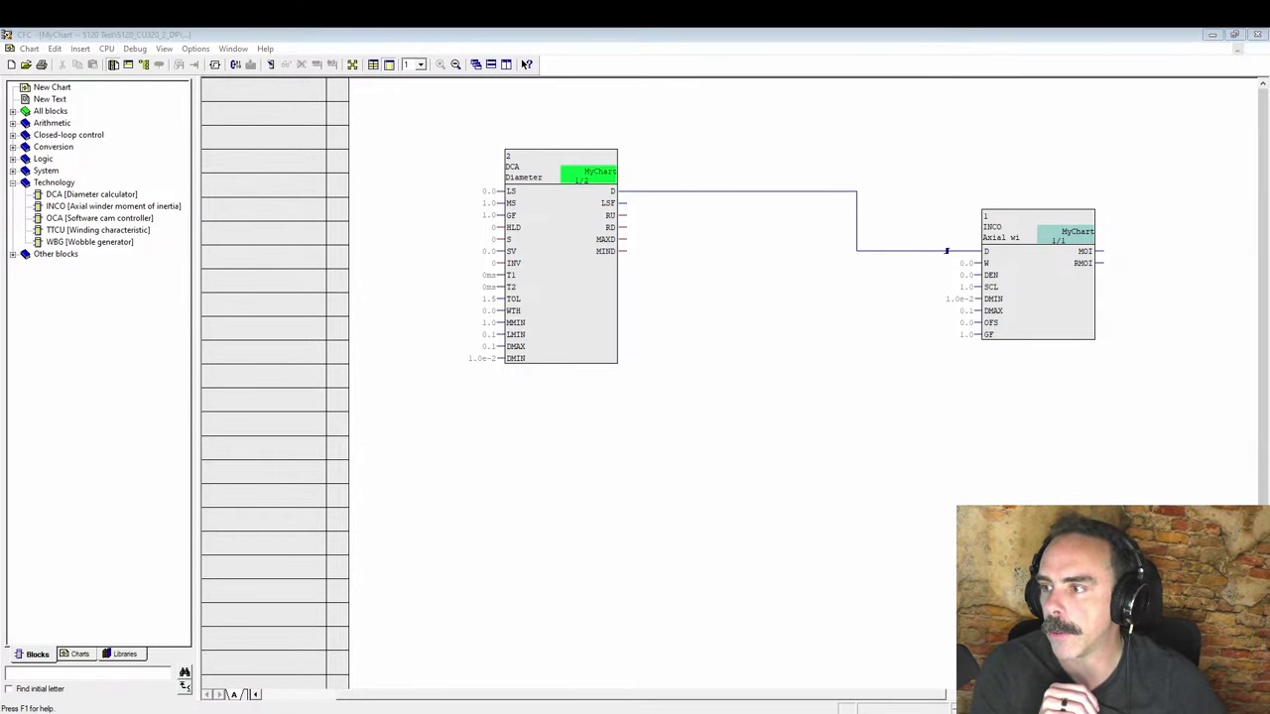
left_click(137, 686)
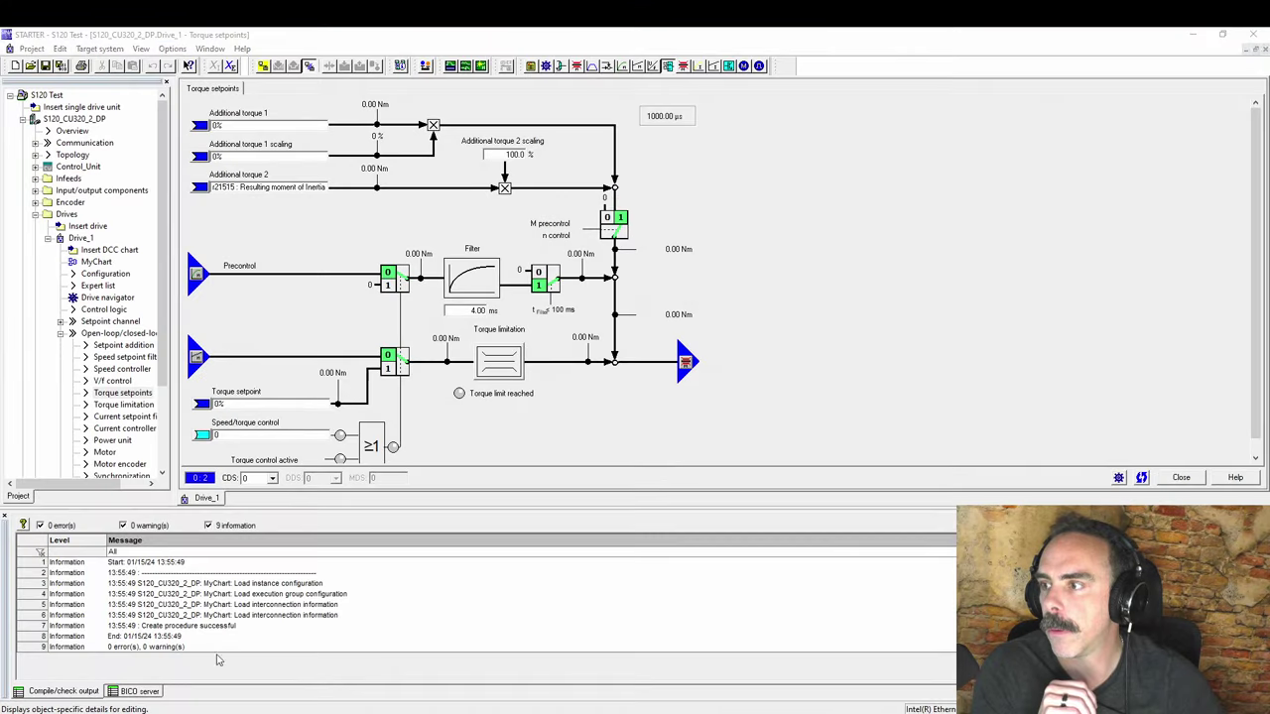
right_click(91, 262)
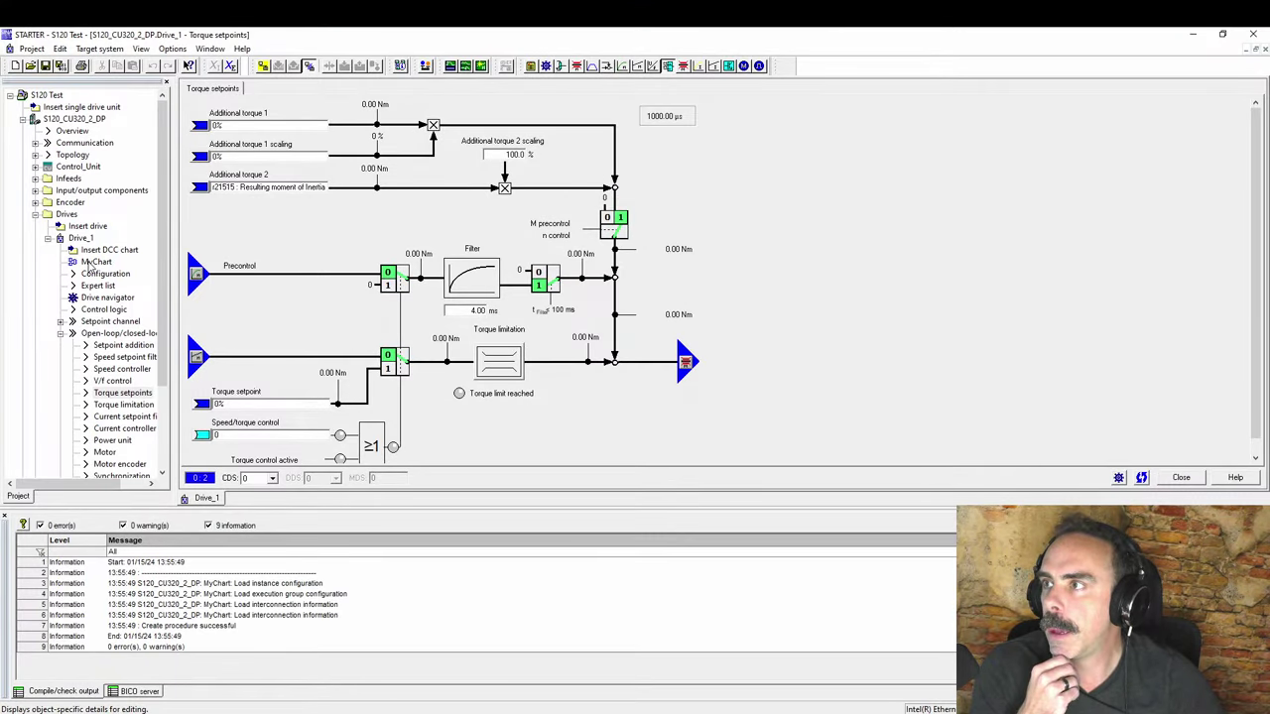
left_click(189, 387)
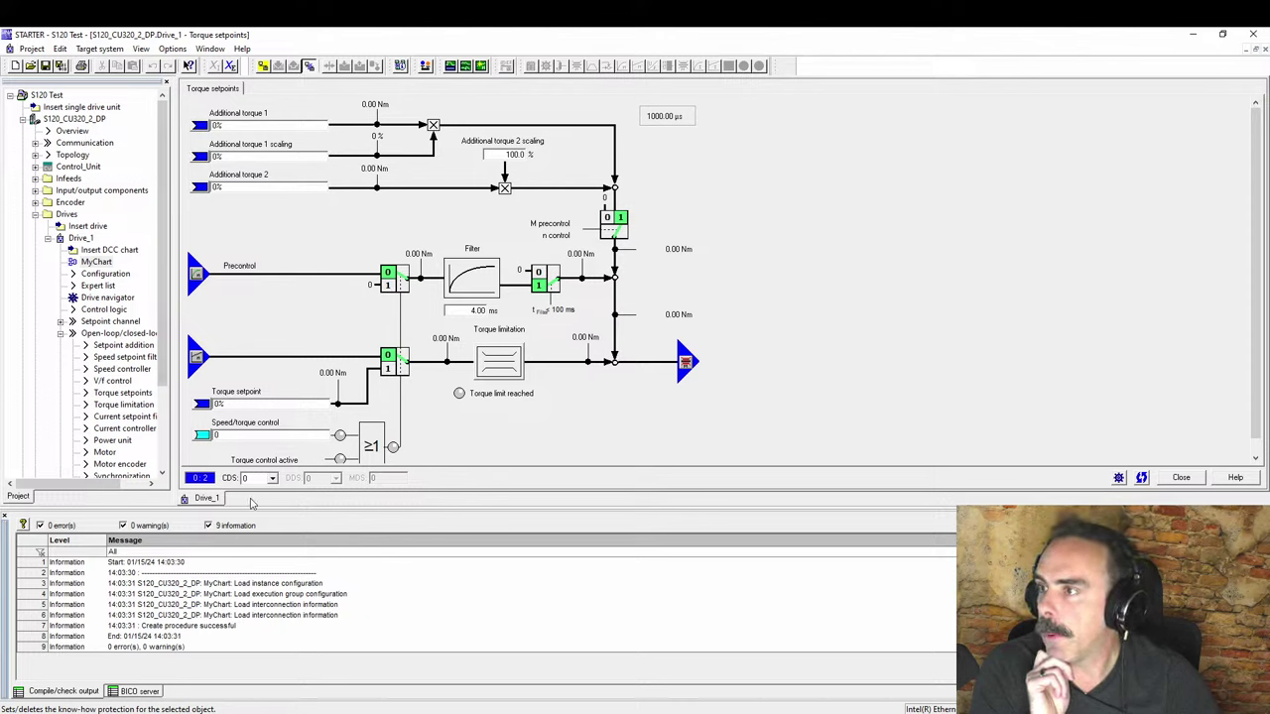
Open the expert list of Drive_1 and locate the newly published MotorSpeed parameter, p21520.
double_click(98, 286)
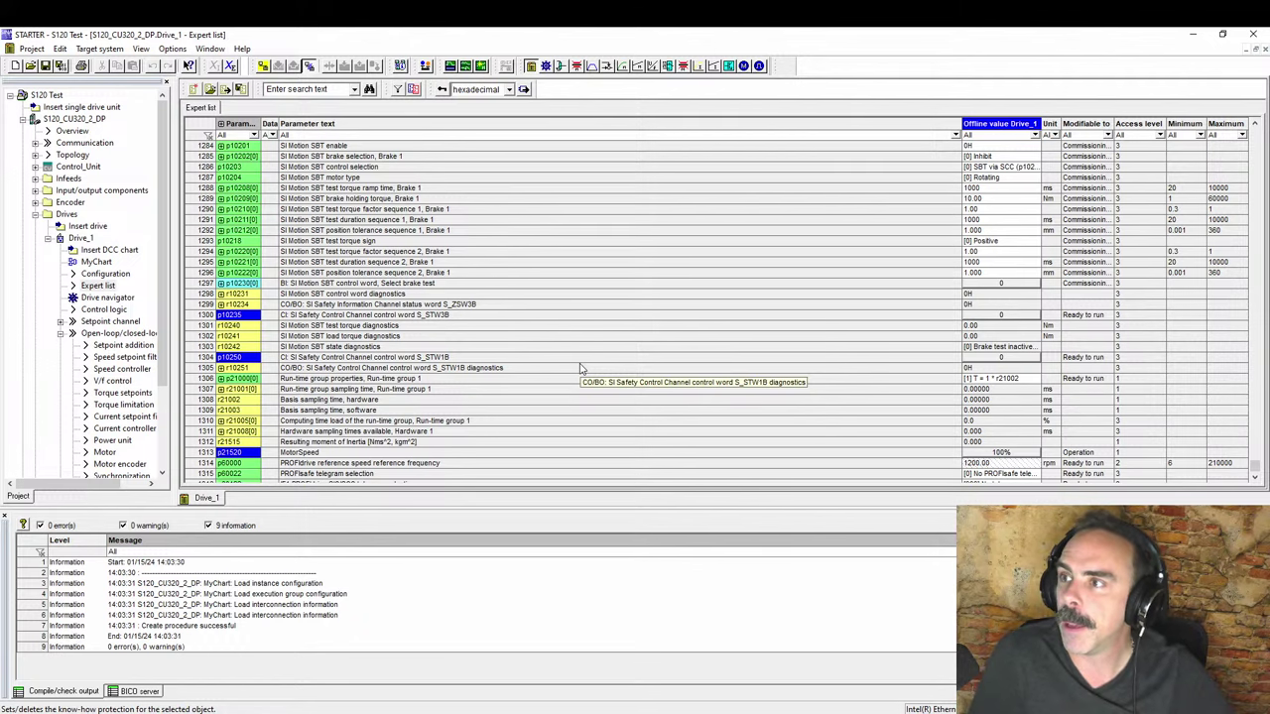
scroll(575, 374, "down", 1)
scroll(579, 371, "up", 6)
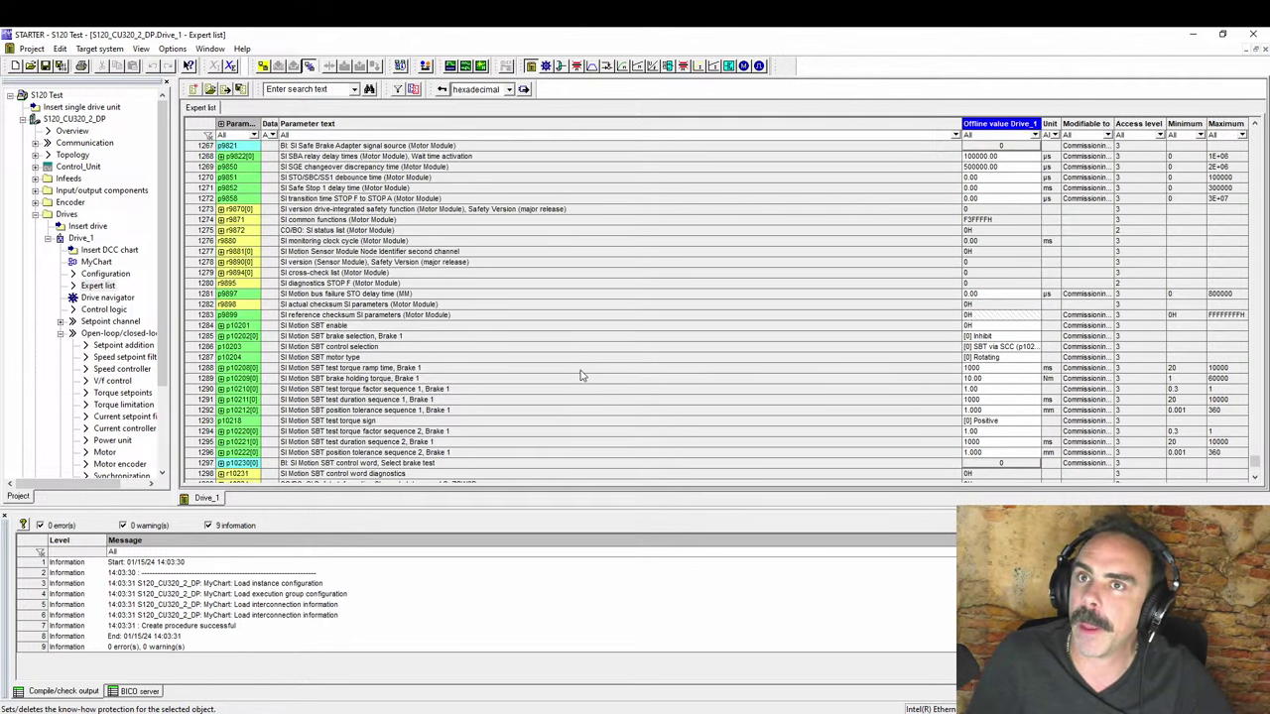
scroll(576, 382, "down", 6)
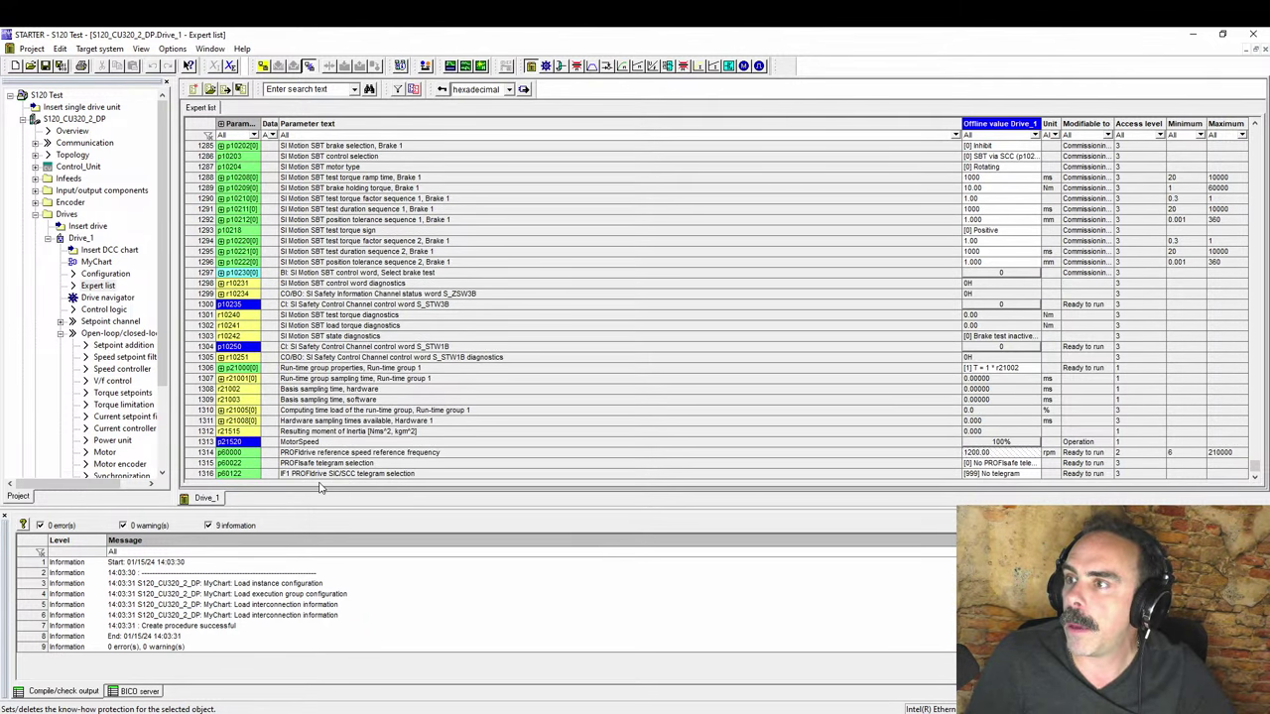
left_click(248, 444)
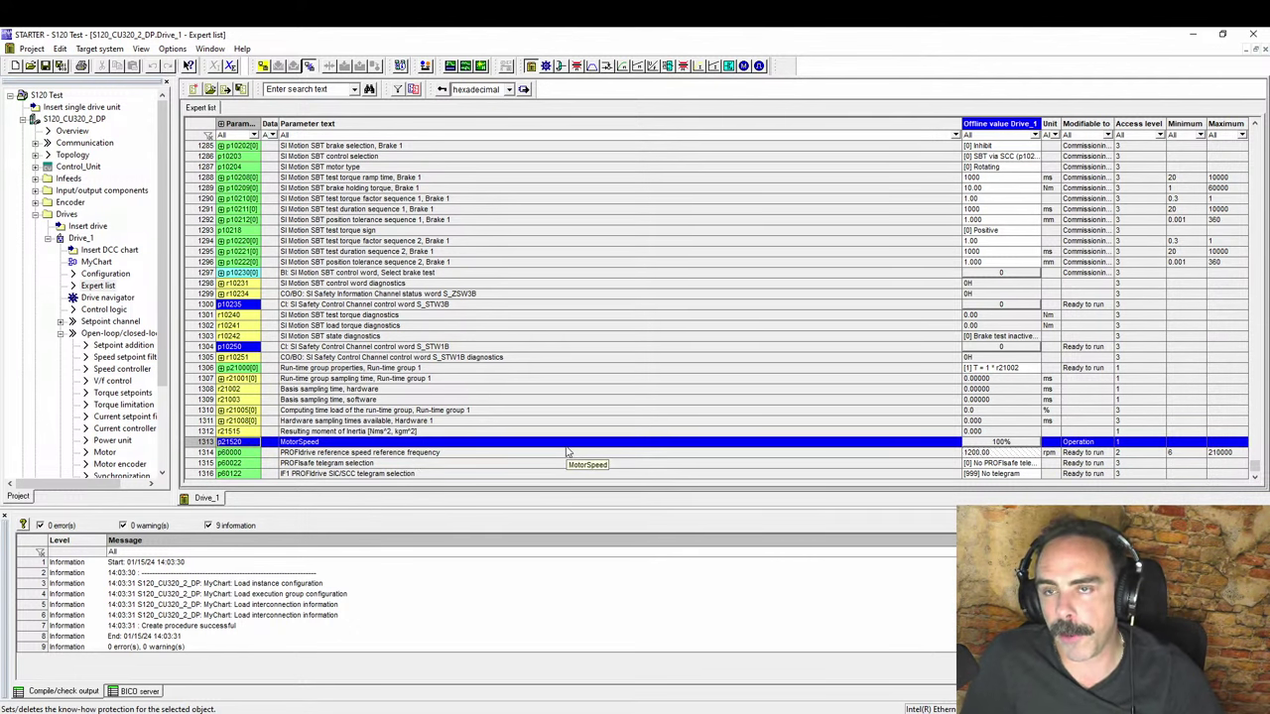
Interconnect the MotorSpeed parameter p21520 with Drive_1's unsmoothed actual speed value, r63[0].
left_click(1012, 443)
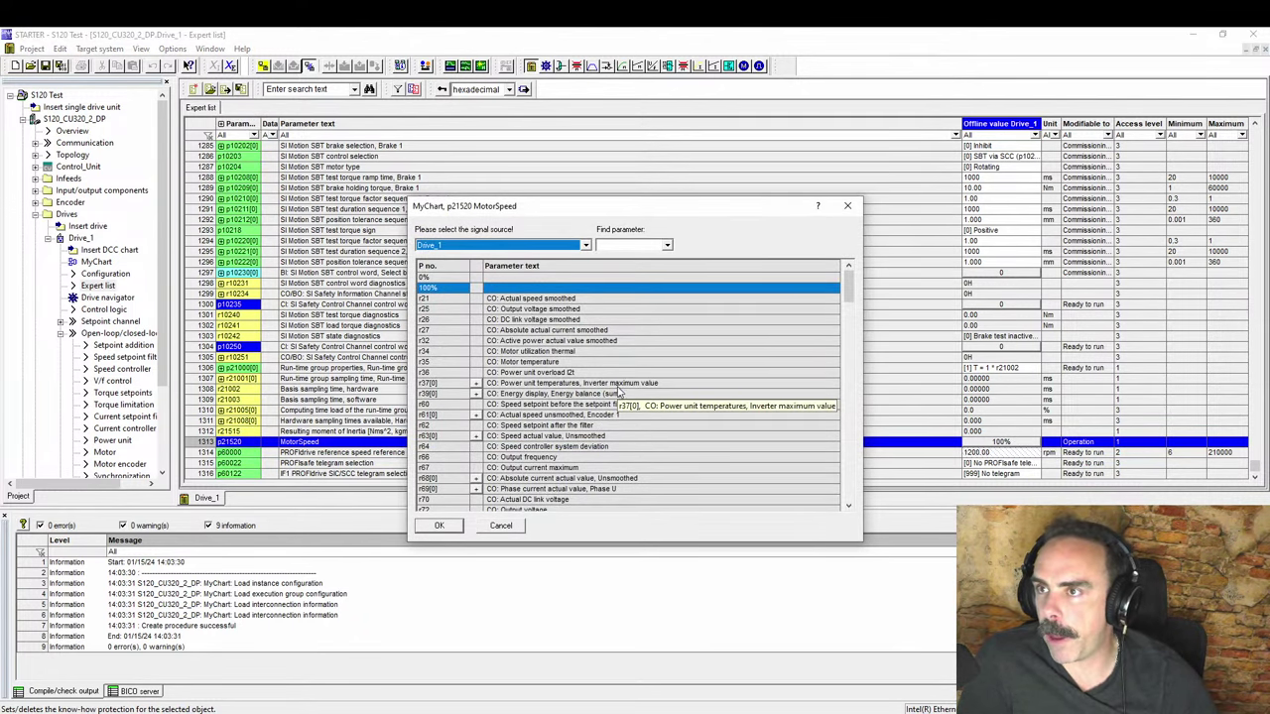
left_click(479, 436)
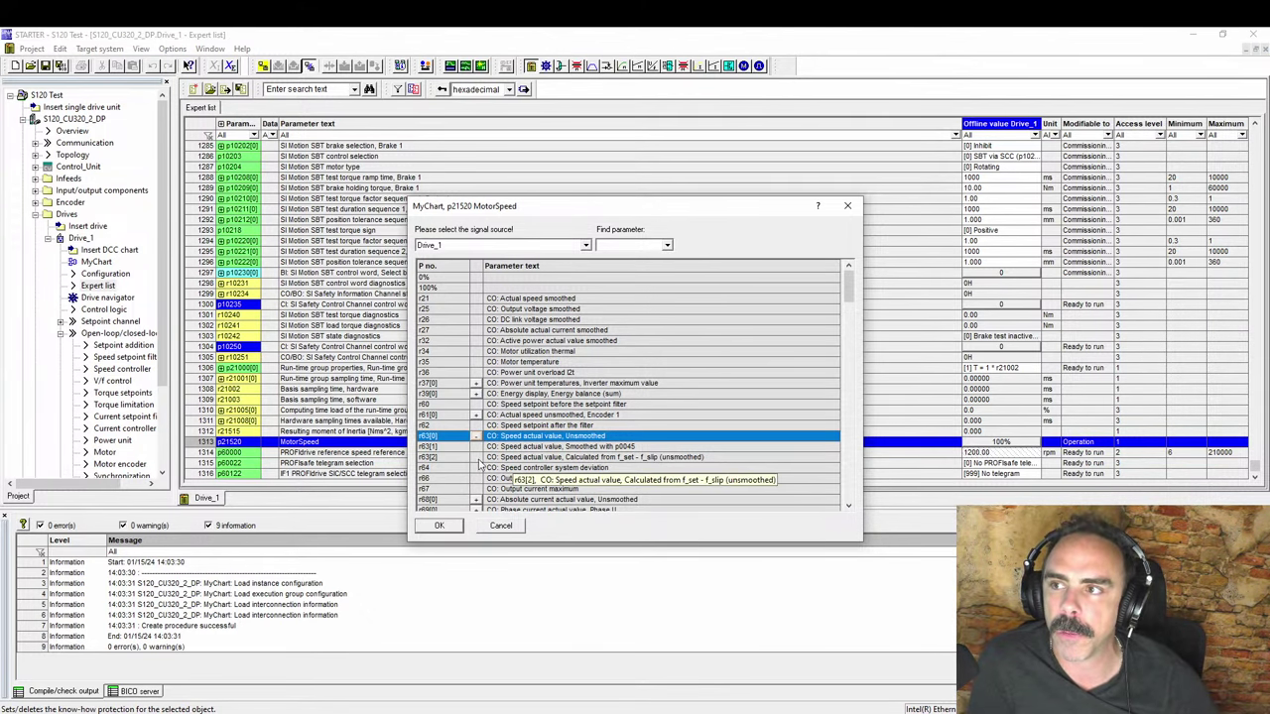
left_click(438, 524)
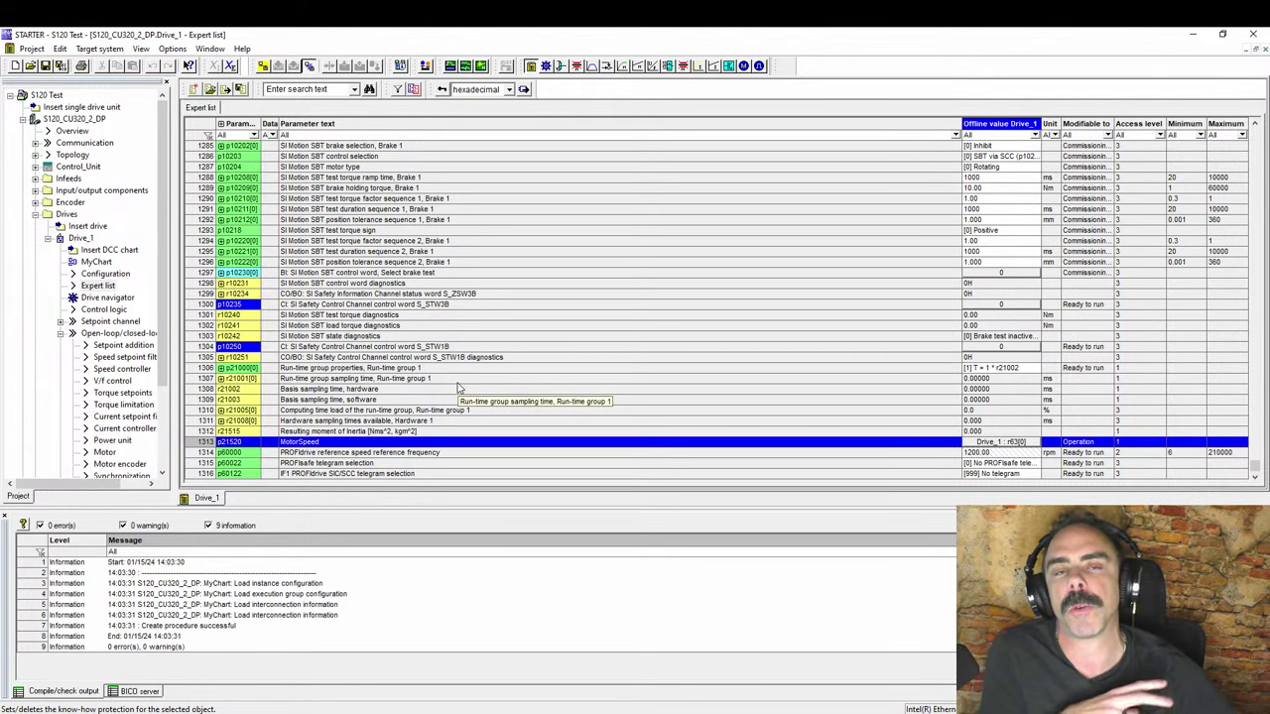
Open Drive_1's torque setpoints and interconnect Additional torque 2 with the chart's resulting moment of inertia, r21515.
double_click(118, 369)
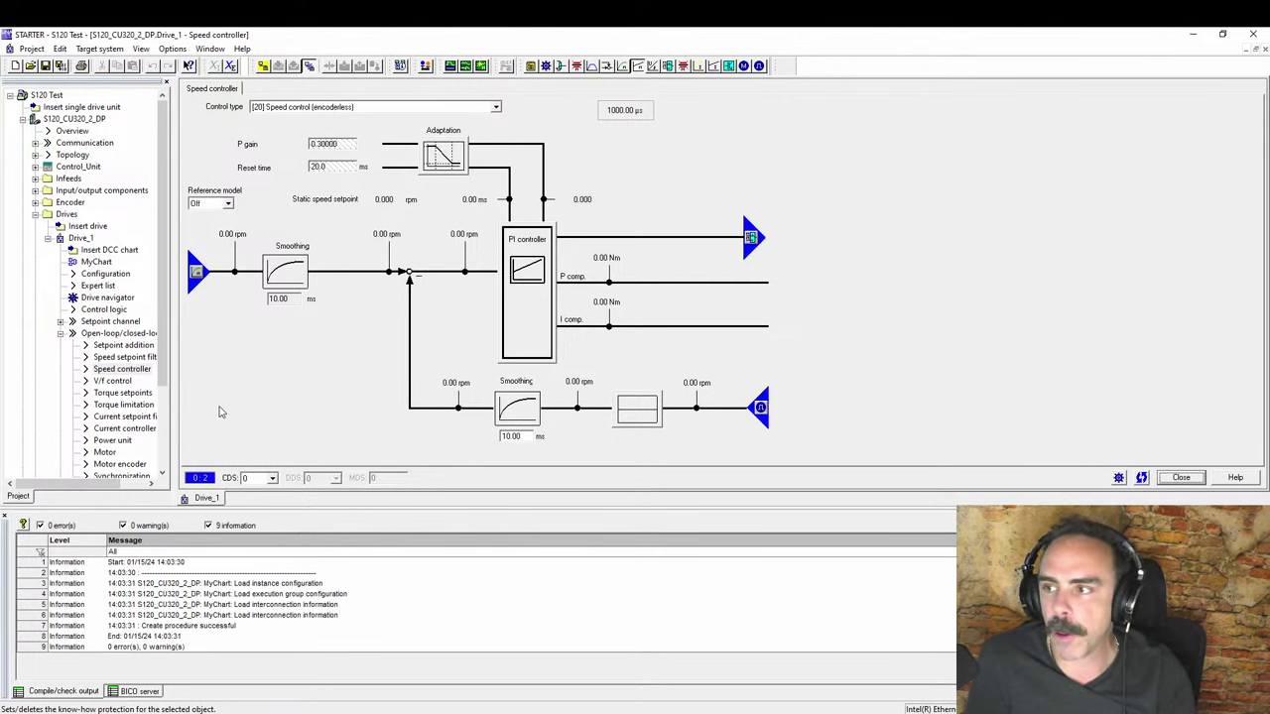
left_click_drag(165, 373, 172, 426)
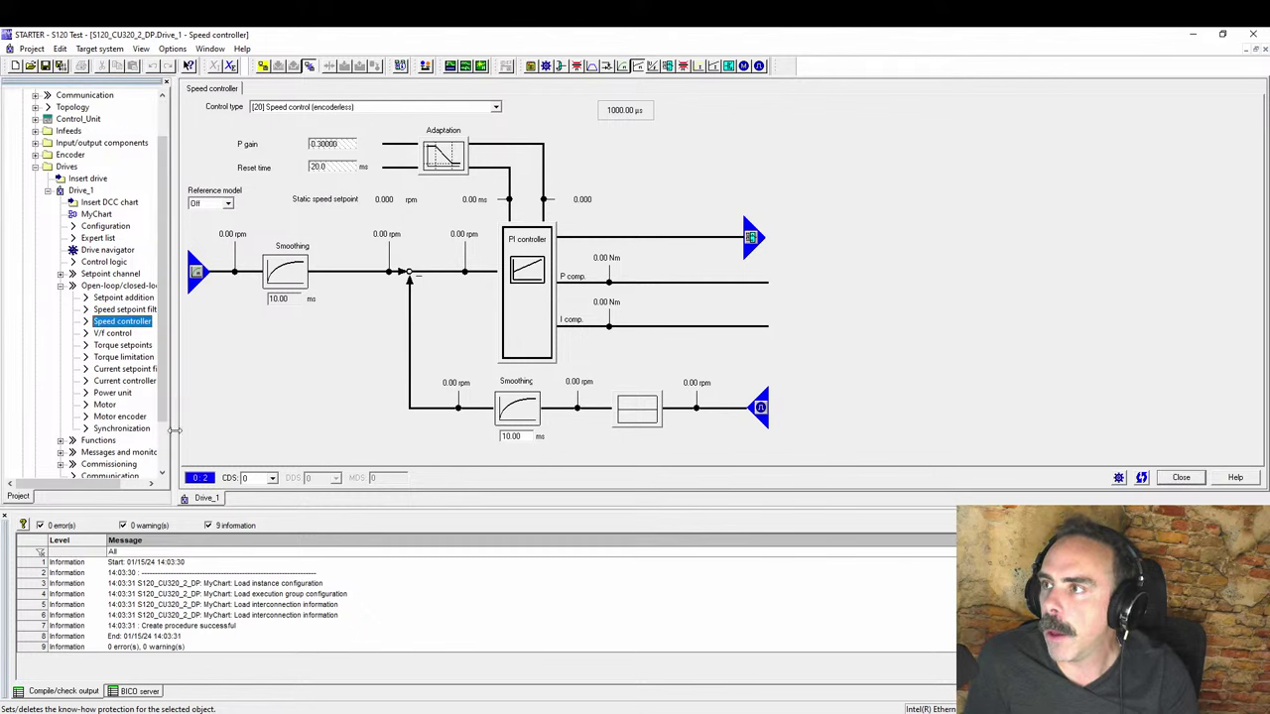
left_click(123, 356)
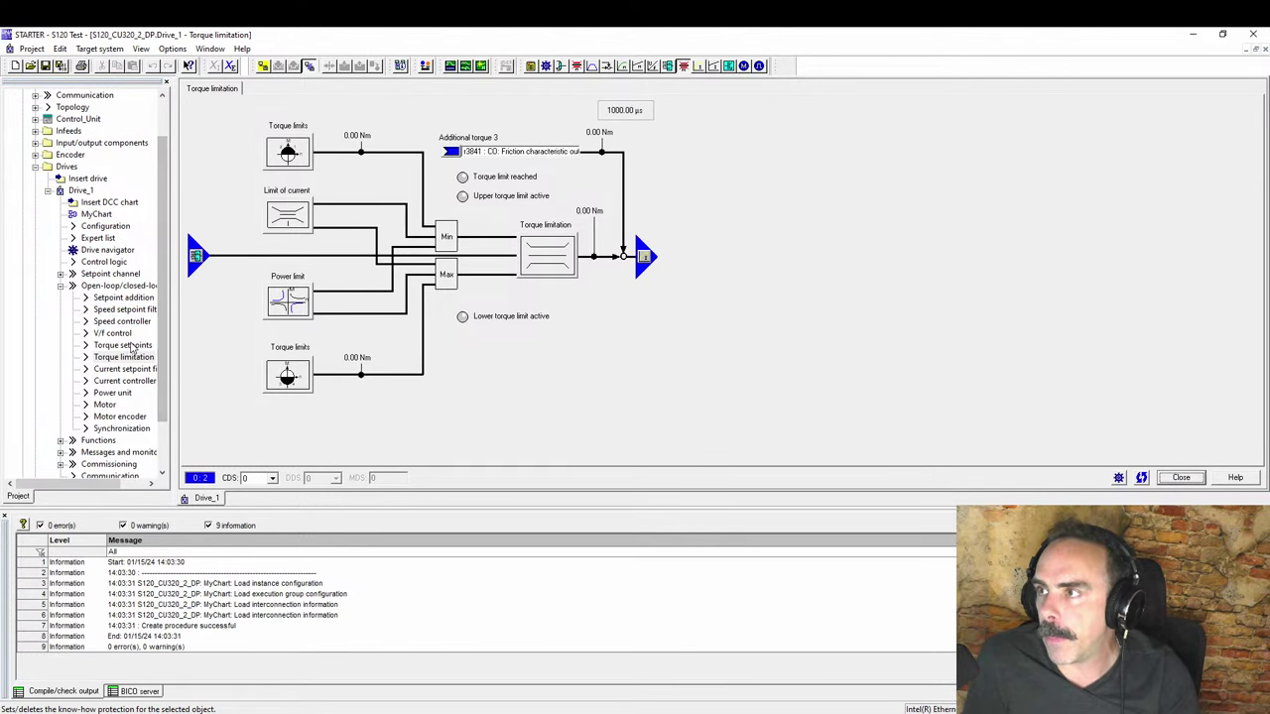
left_click(131, 345)
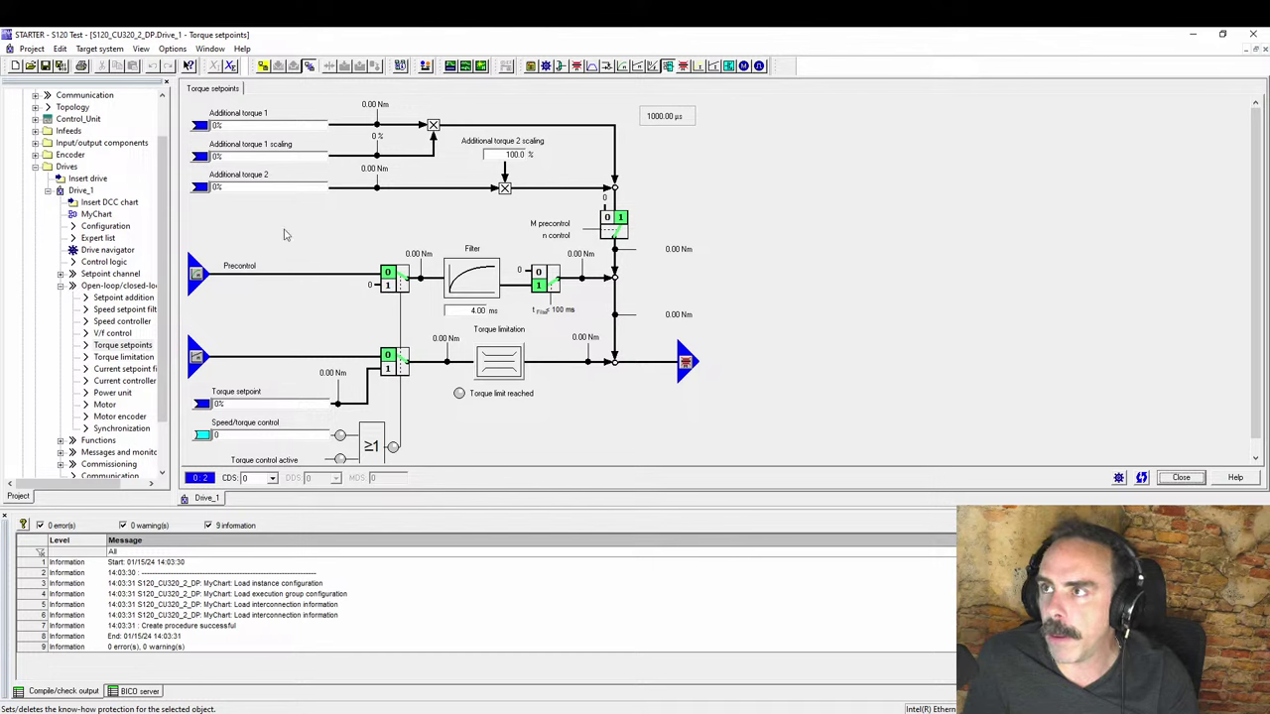
mouse_move(294, 195)
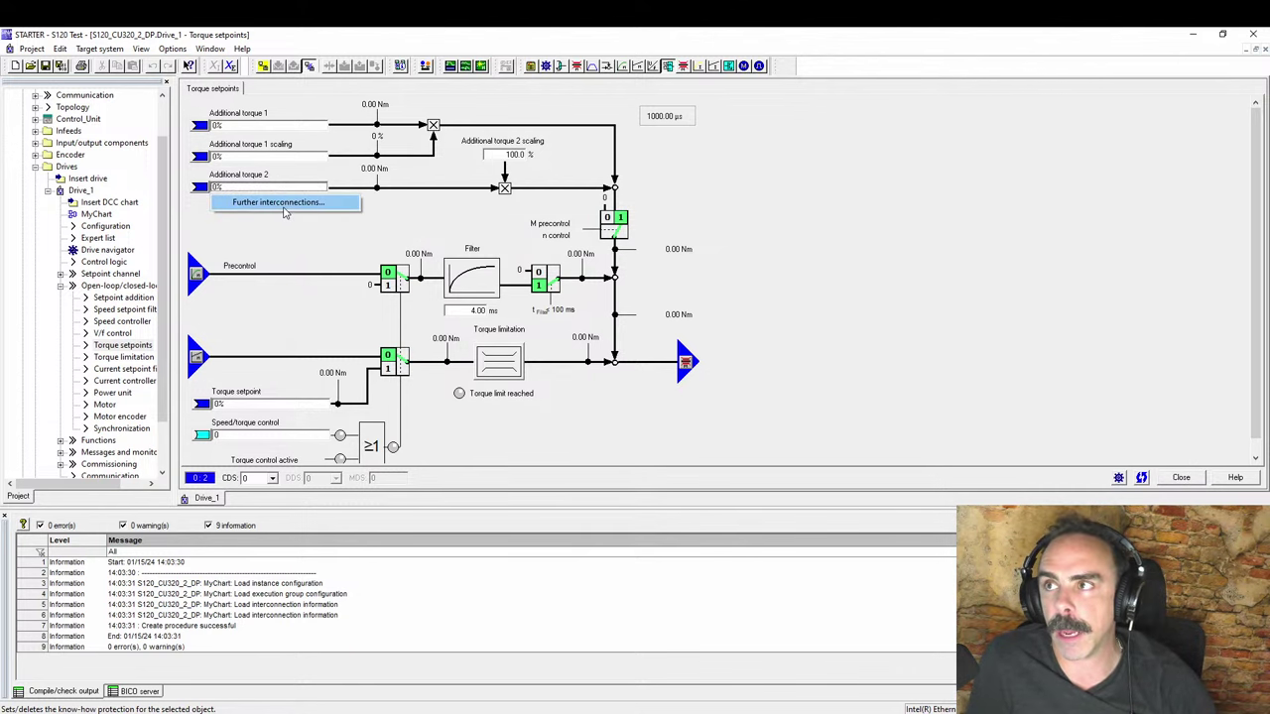
left_click(296, 190)
left_click(448, 446)
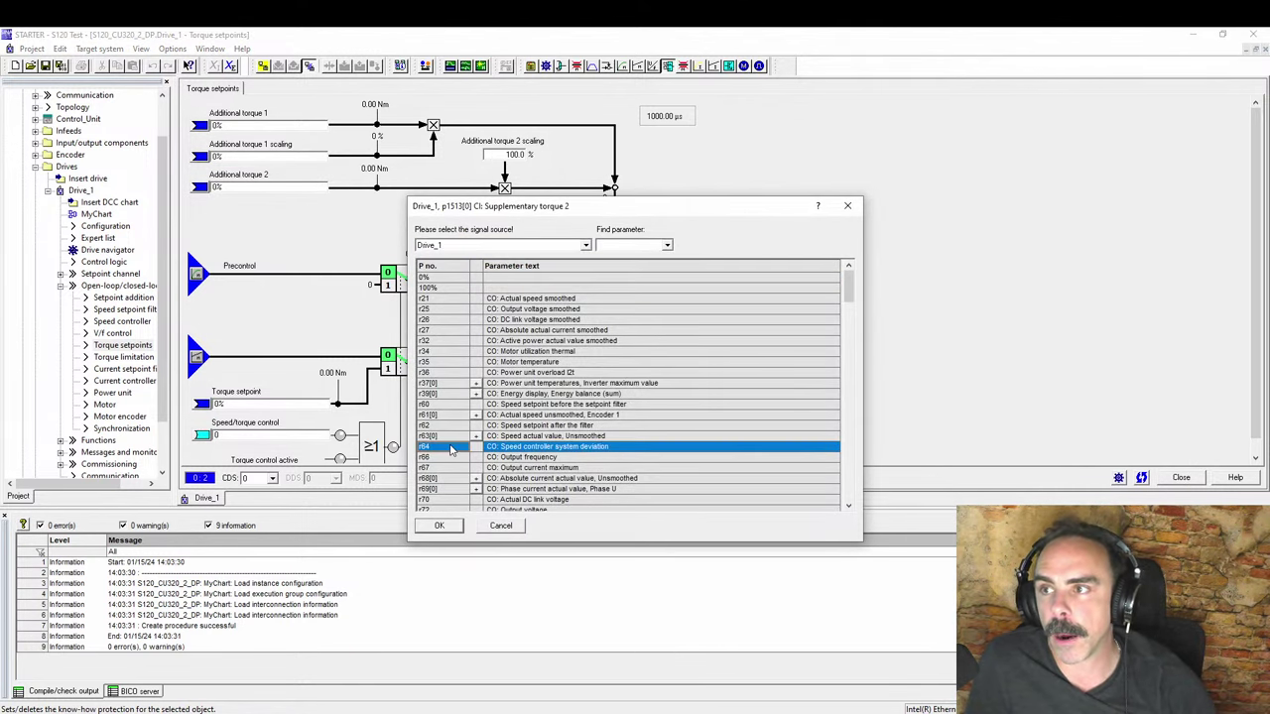
scroll(448, 448, "down", 20)
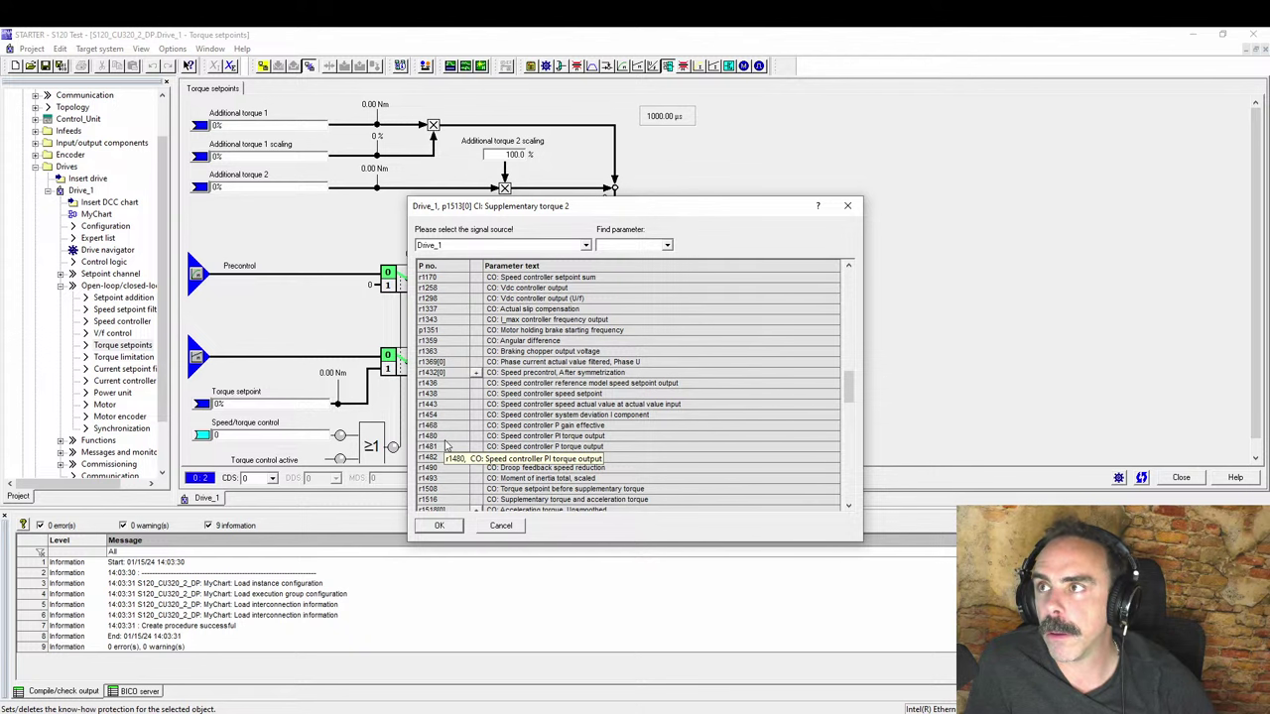
scroll(446, 446, "down", 20)
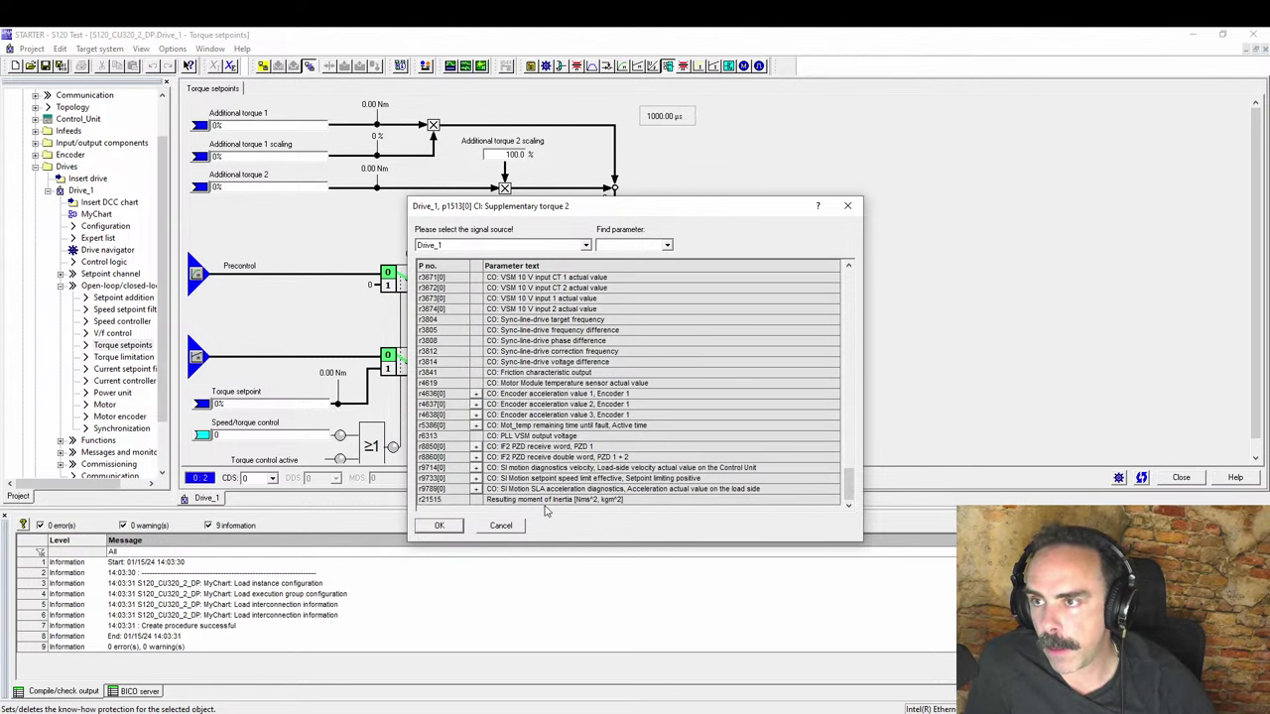
left_click(544, 500)
left_click(436, 526)
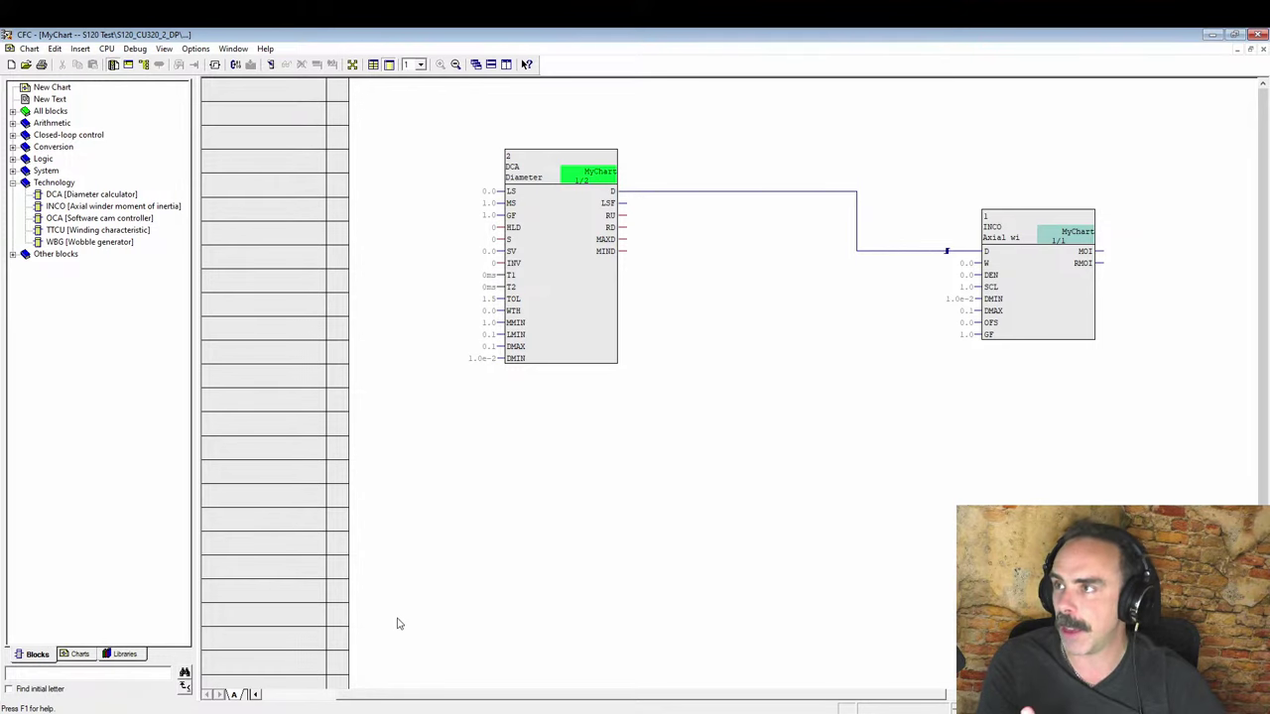
Switch to the CFC editor, insert a WRP block for writing REAL drive parameters below the DCA block, and list the conversion blocks.
left_click(13, 172)
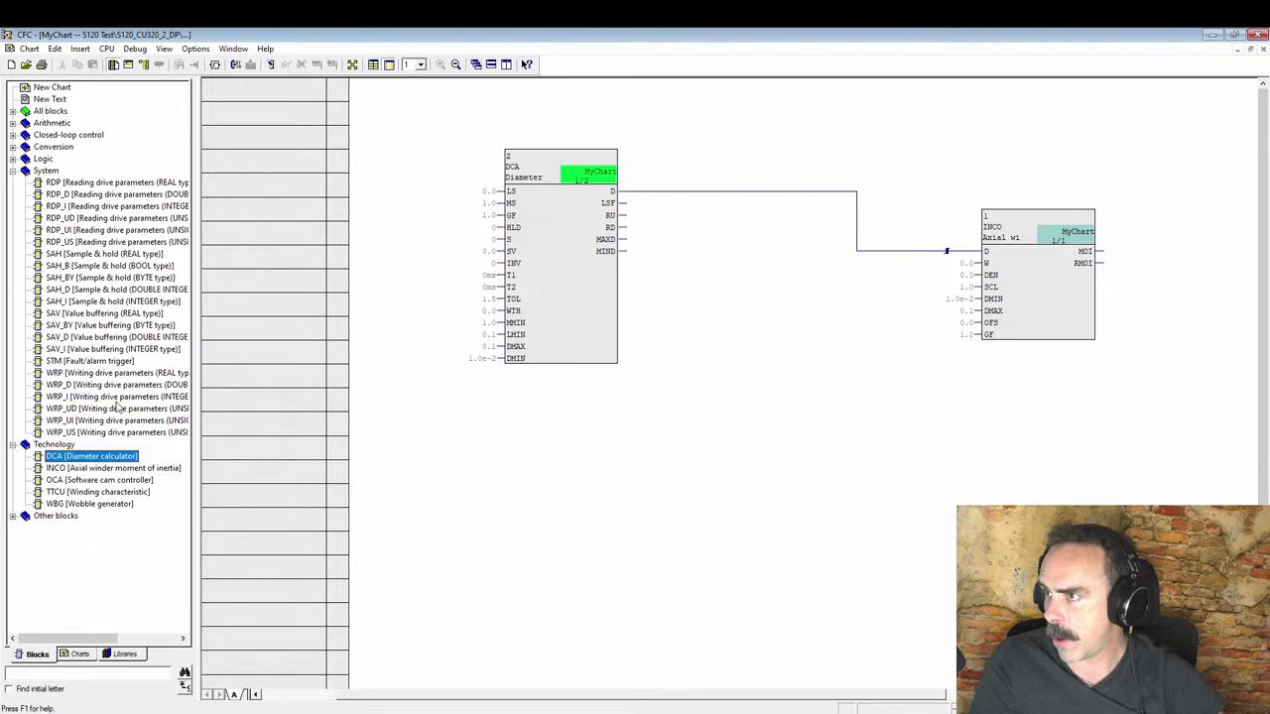
left_click_drag(116, 373, 682, 560)
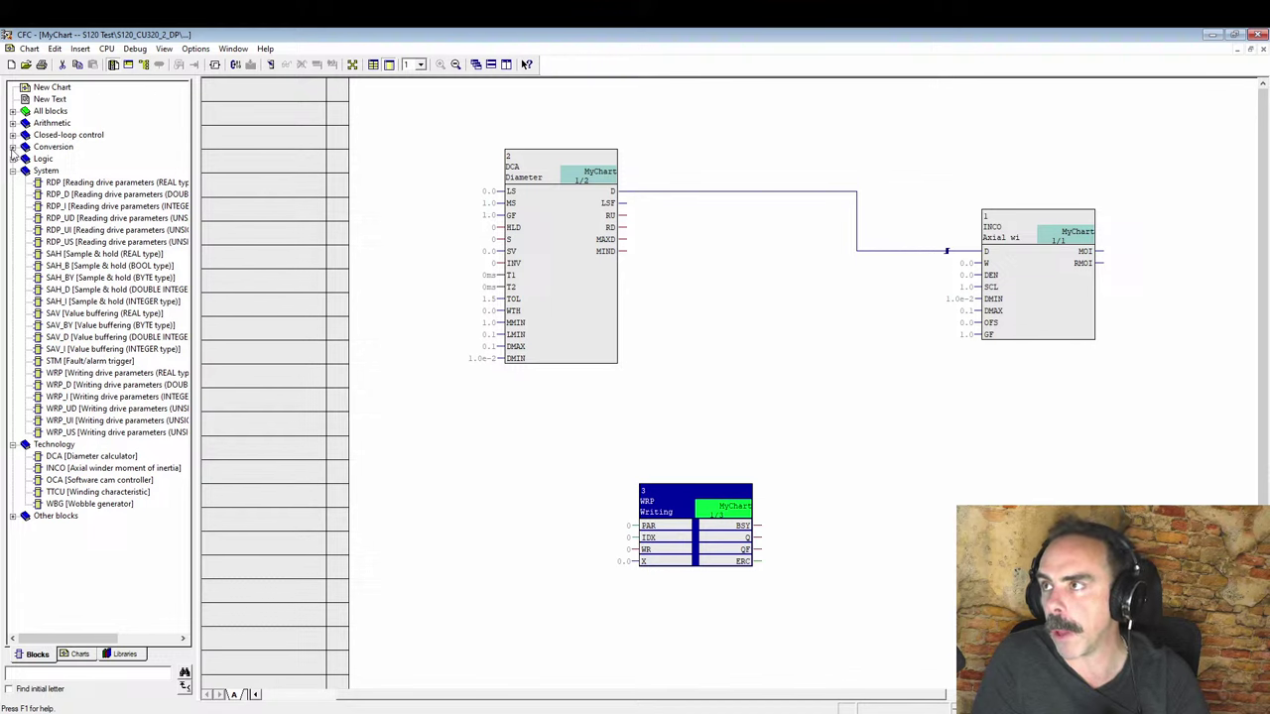
left_click(13, 146)
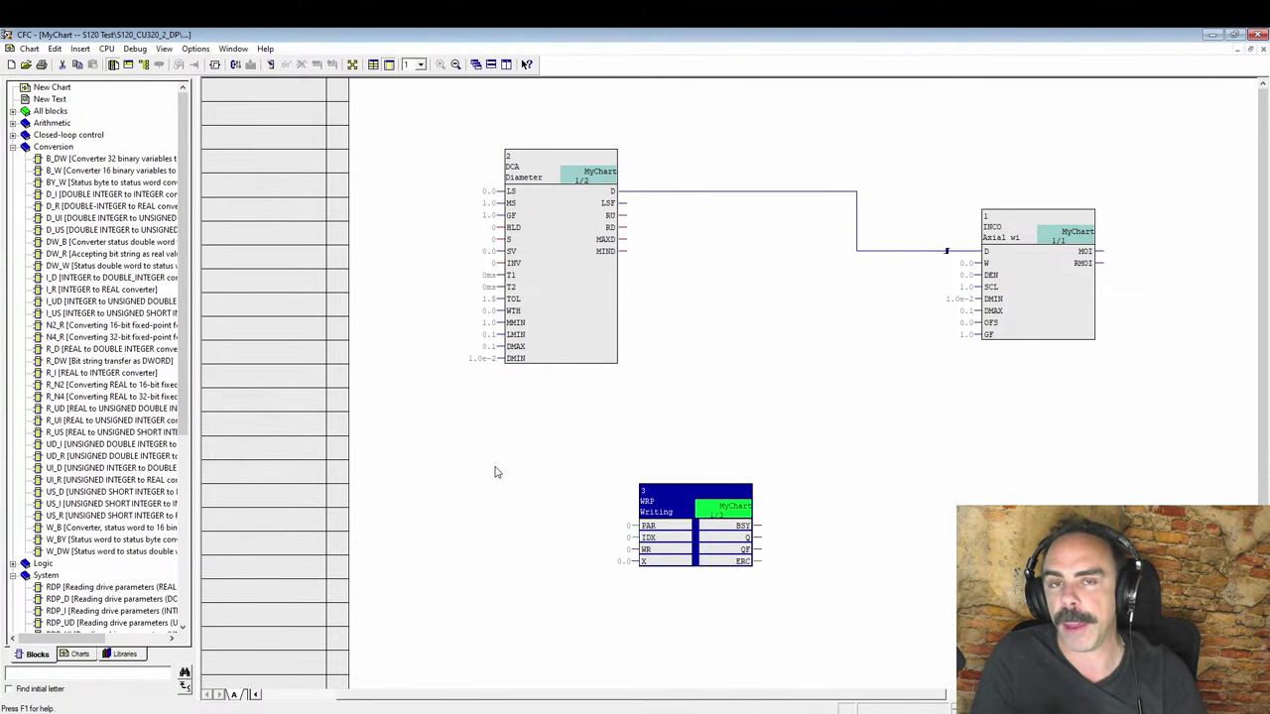